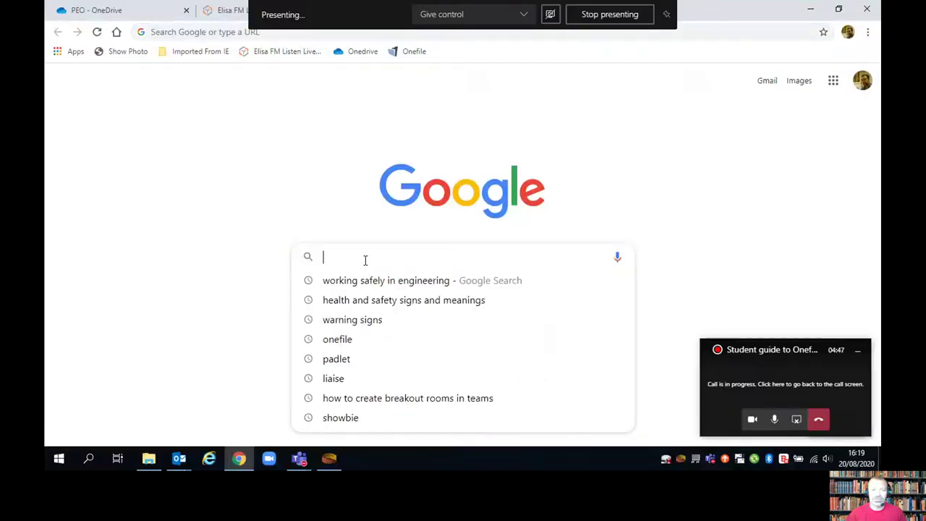
Search Google for 'onefile' by accepting the autocomplete suggestion
{"action": "type", "text": "onefile"}
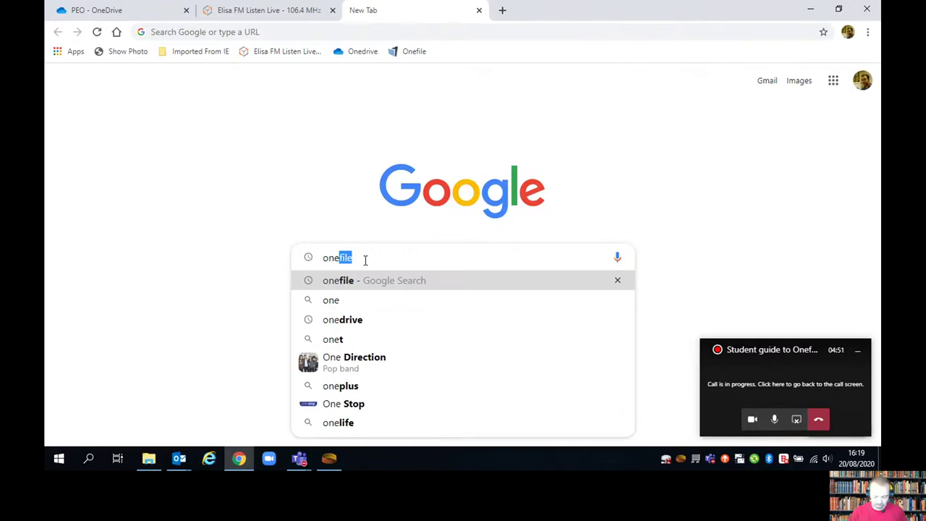
{"action": "key", "text": "Return"}
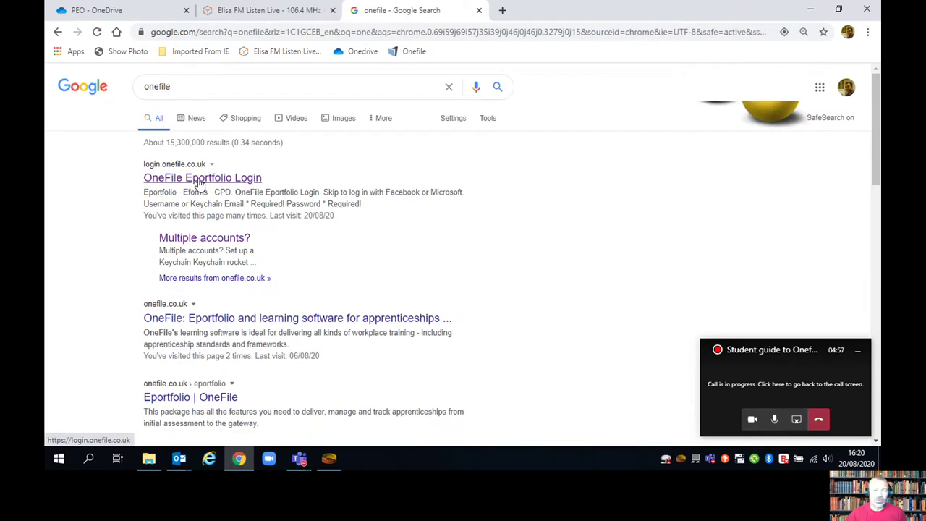
Log in to OneFile Eportfolio with the saved username and account password, then open PEO STAC Learner
{"action": "left_click", "coordinate": [201, 184]}
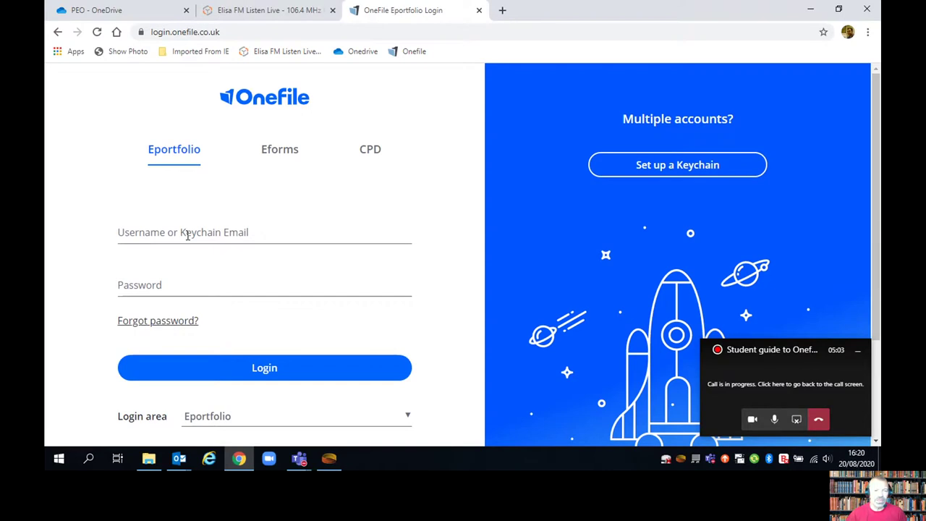
{"action": "left_click", "coordinate": [186, 235]}
{"action": "left_click", "coordinate": [199, 262]}
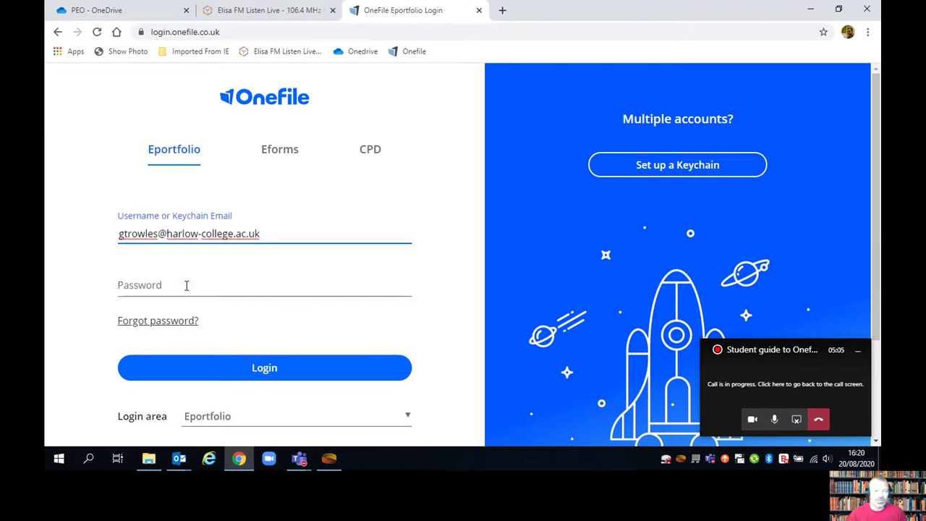
{"action": "left_click", "coordinate": [186, 285]}
{"action": "type", "text": "*"}
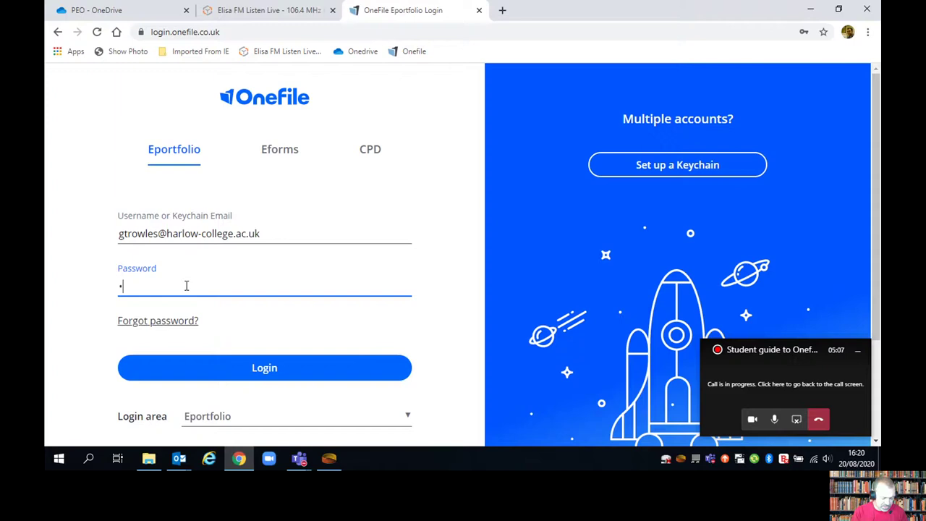
{"action": "type", "text": "******"}
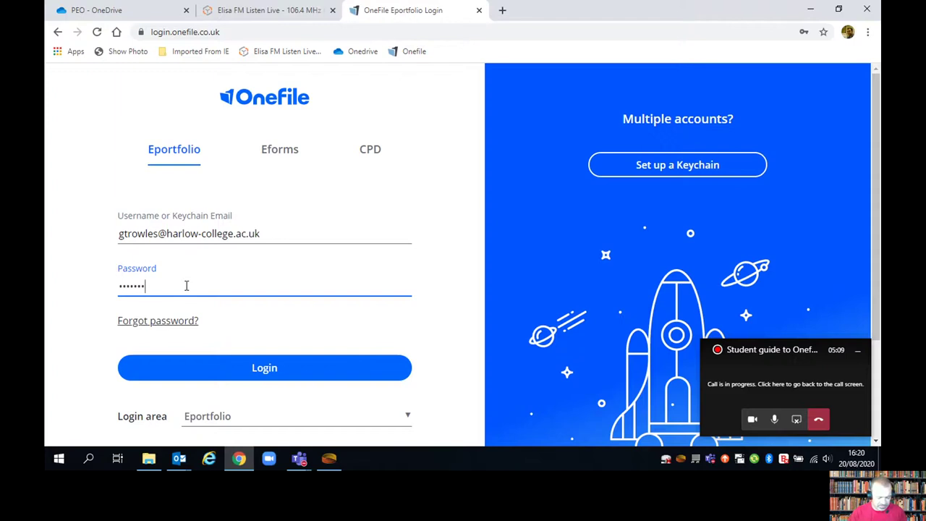
{"action": "type", "text": "***"}
{"action": "key", "text": "Return"}
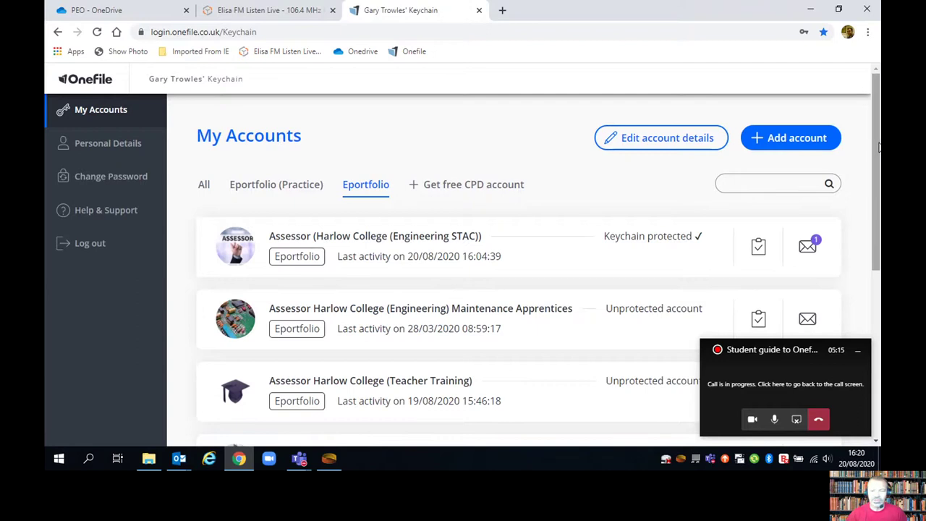
{"action": "scroll", "coordinate": [879, 148], "scroll_direction": "down", "scroll_amount": 5}
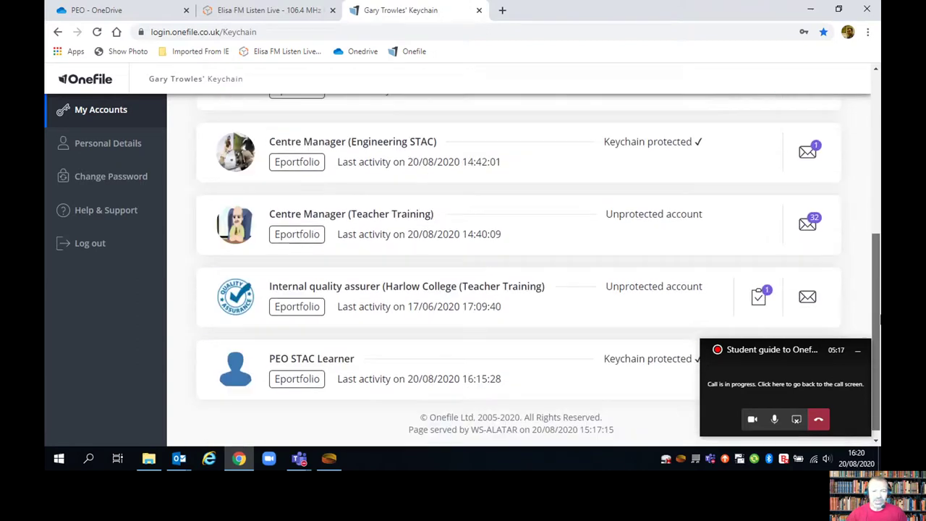
{"action": "left_click", "coordinate": [327, 357]}
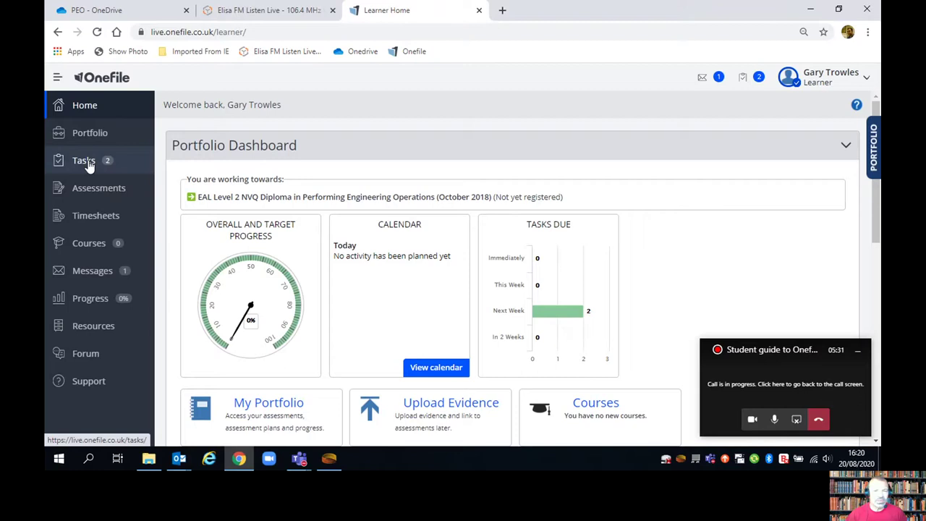
Toggle the sidebar labels off and on, then go to the learner's Tasks page
{"action": "left_click", "coordinate": [58, 80]}
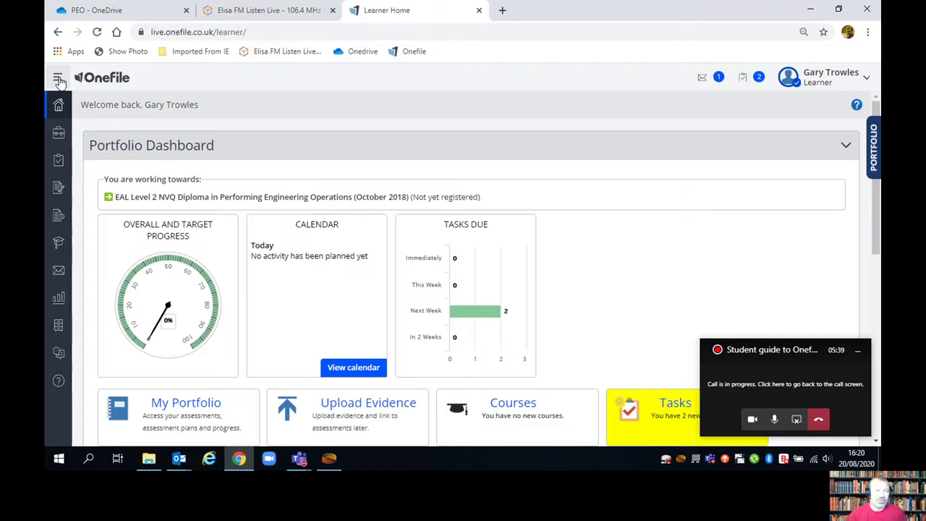
{"action": "left_click", "coordinate": [58, 79]}
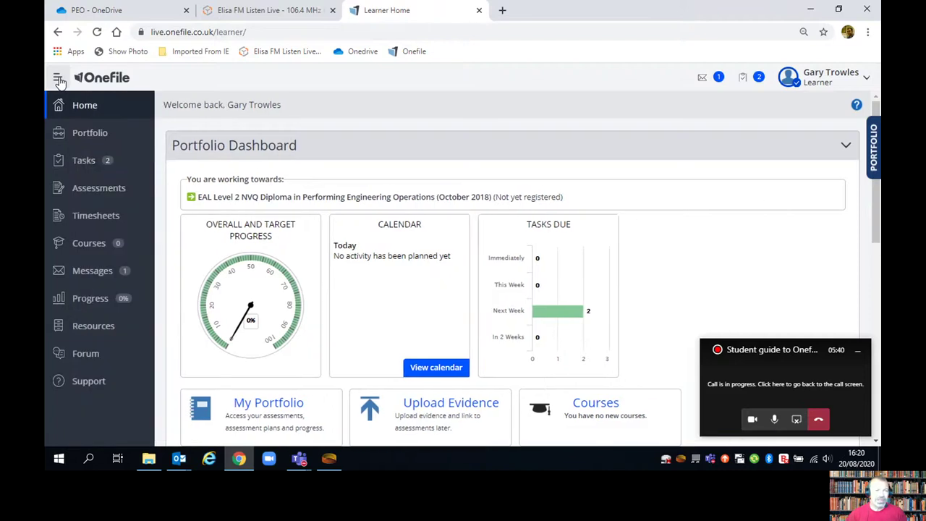
{"action": "left_click", "coordinate": [84, 163]}
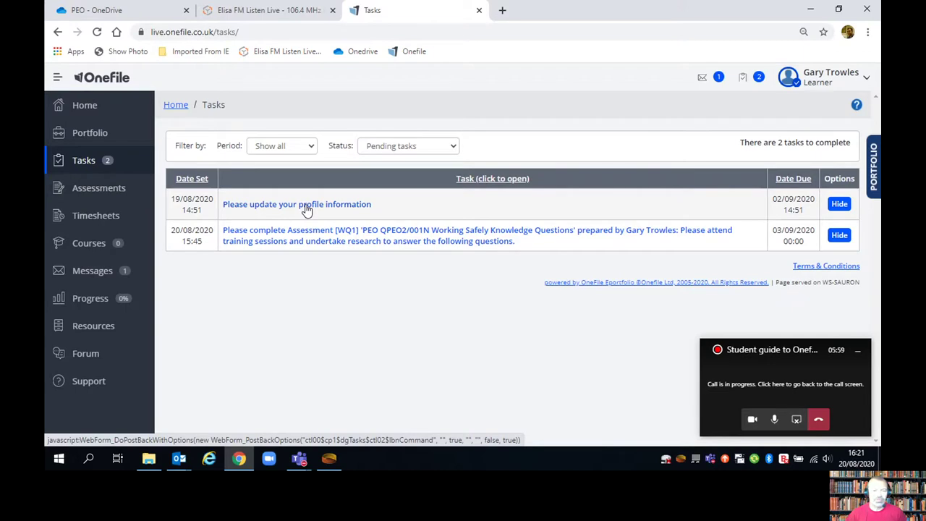
Open the WQ1 Working Safely Knowledge Questions task and review its criteria rows, returning to the top
{"action": "left_click", "coordinate": [355, 242]}
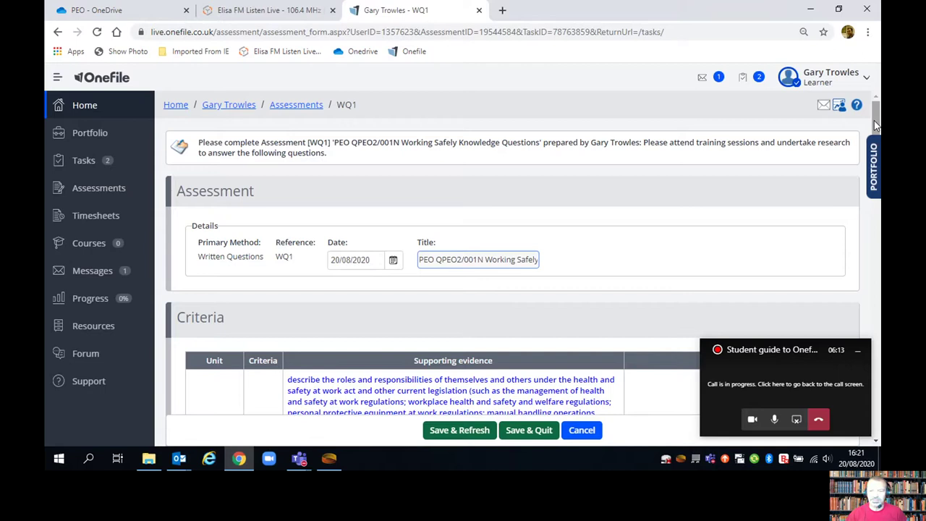
{"action": "scroll", "coordinate": [875, 125], "scroll_direction": "down", "scroll_amount": 3}
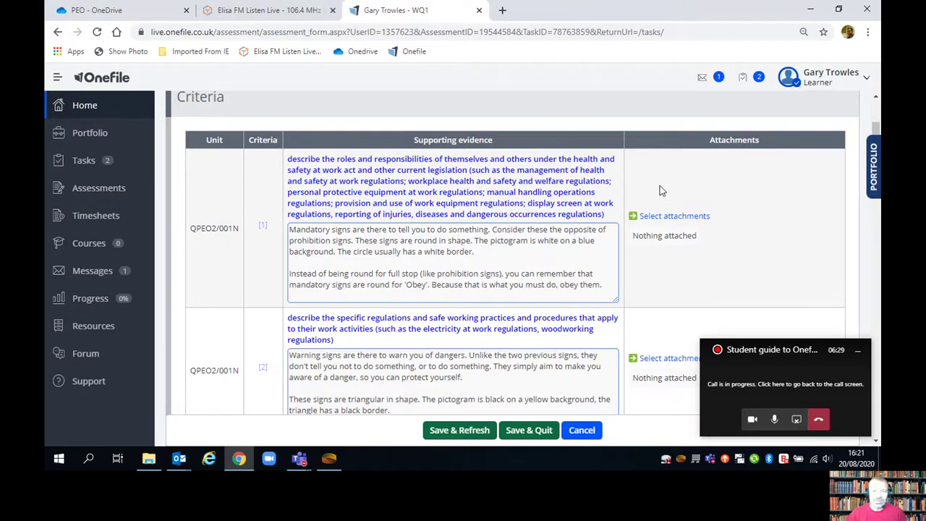
{"action": "scroll", "coordinate": [660, 190], "scroll_direction": "down", "scroll_amount": 3}
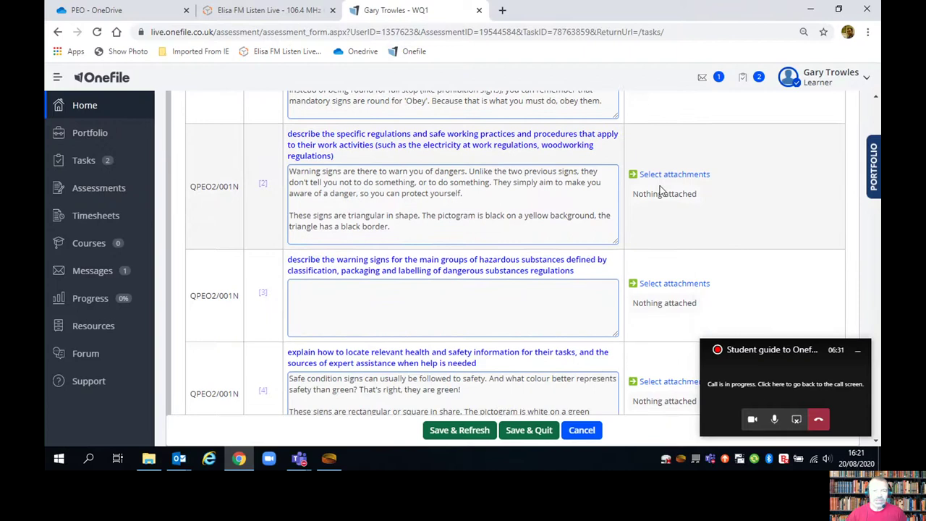
{"action": "scroll", "coordinate": [660, 190], "scroll_direction": "up", "scroll_amount": 3}
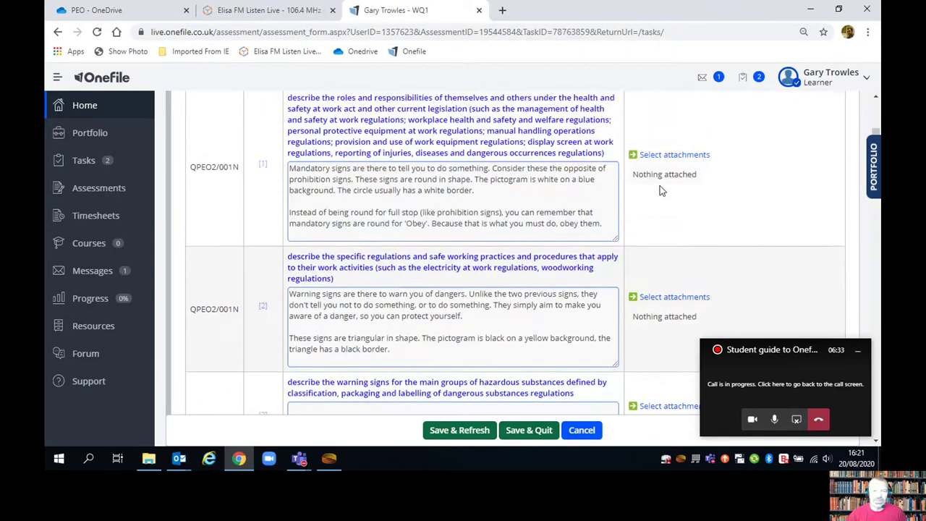
{"action": "scroll", "coordinate": [660, 191], "scroll_direction": "down", "scroll_amount": 7}
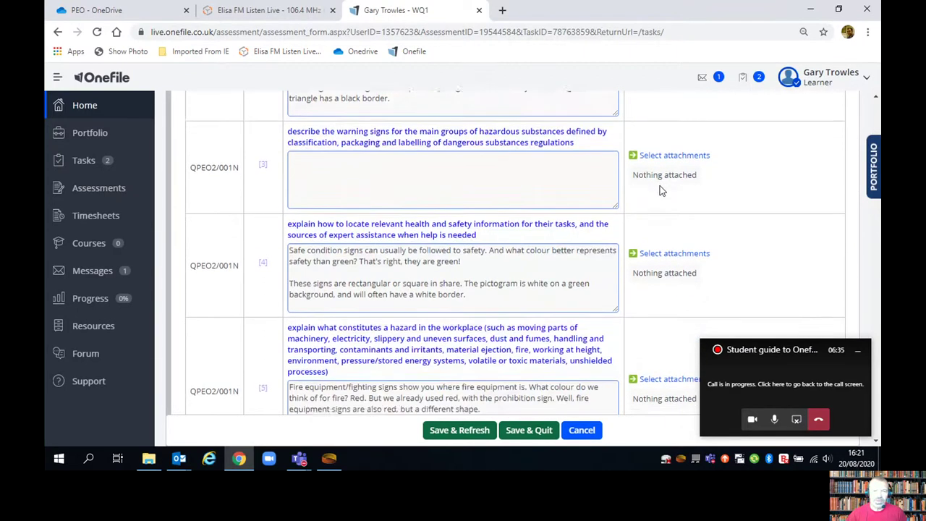
{"action": "scroll", "coordinate": [660, 191], "scroll_direction": "down", "scroll_amount": 5}
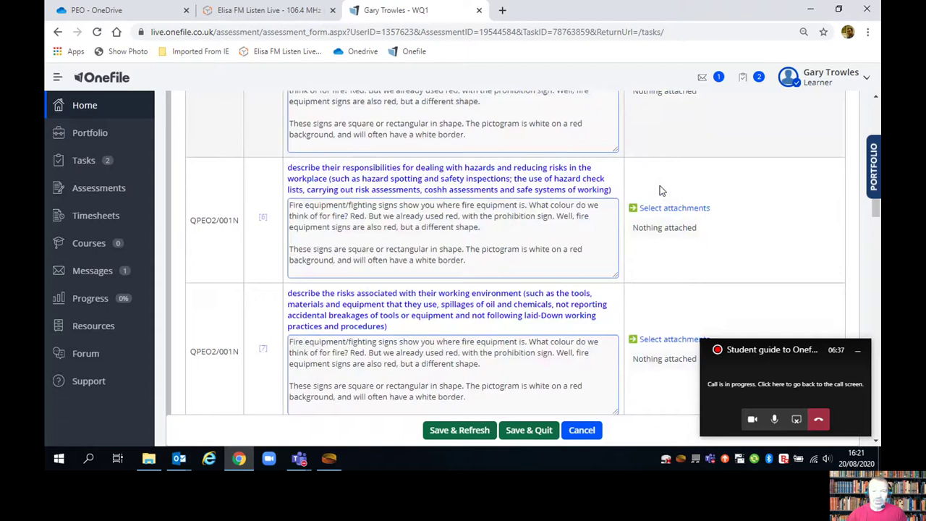
{"action": "scroll", "coordinate": [660, 190], "scroll_direction": "down", "scroll_amount": 2}
{"action": "scroll", "coordinate": [660, 190], "scroll_direction": "up", "scroll_amount": 9}
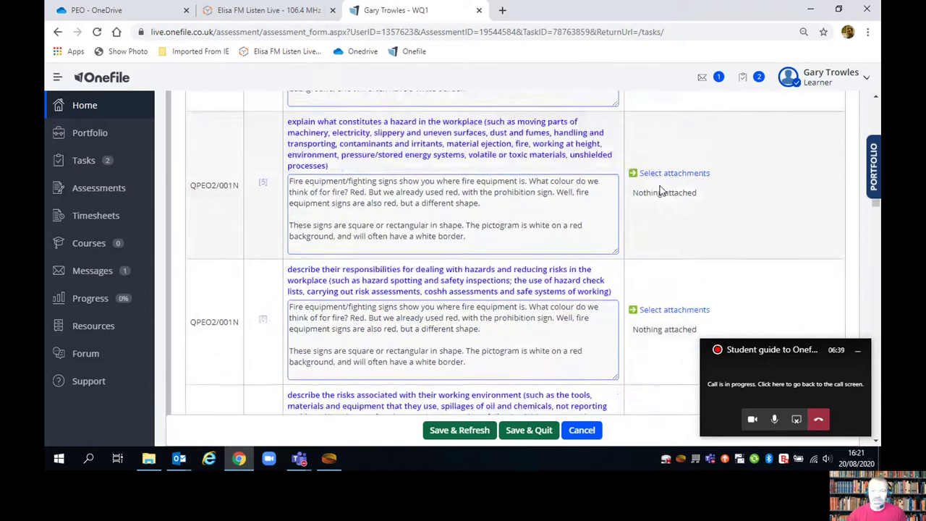
{"action": "scroll", "coordinate": [659, 190], "scroll_direction": "up", "scroll_amount": 8}
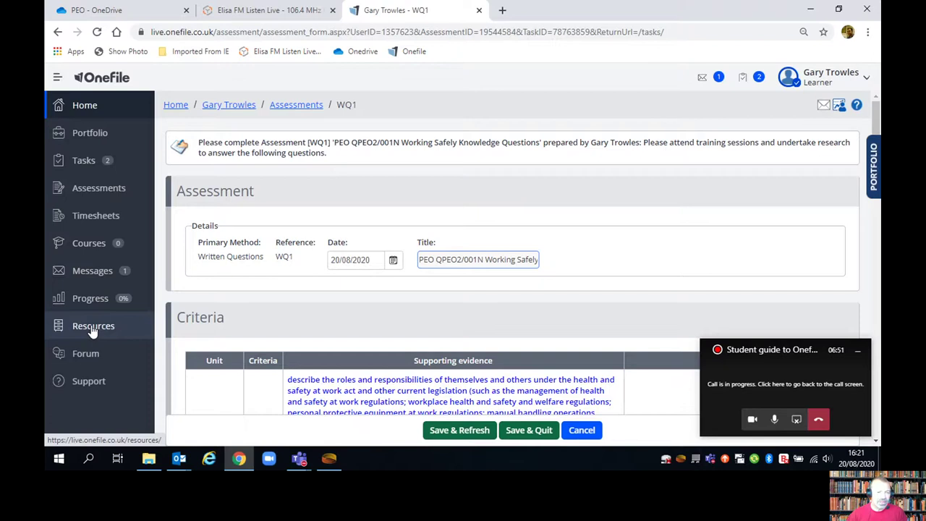
Browse the 001 Working Safely resources in Centre Resources, then go back up to the PEO folder
{"action": "left_click", "coordinate": [92, 329]}
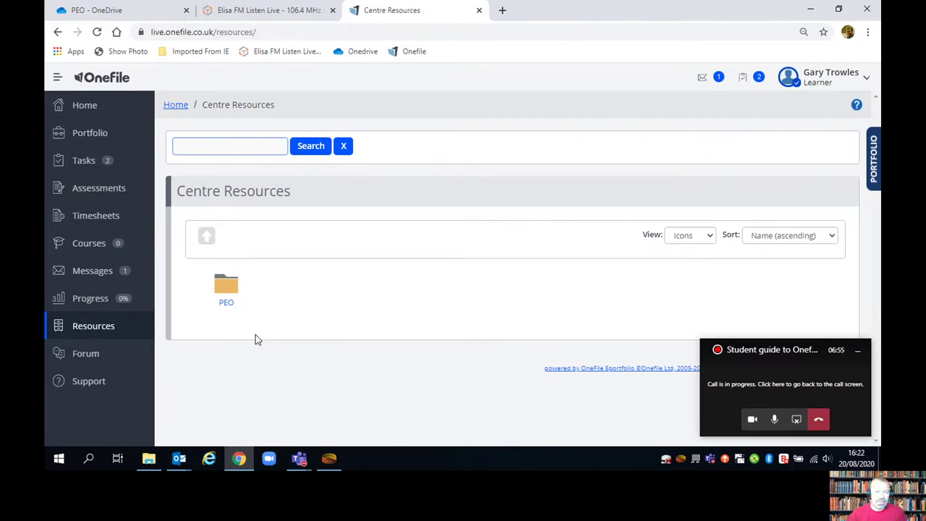
{"action": "left_click", "coordinate": [227, 305]}
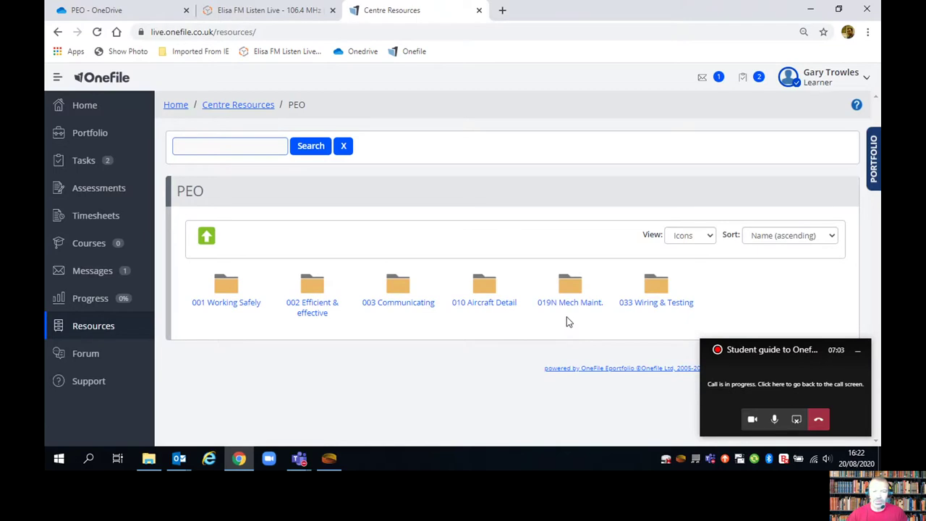
{"action": "triple_click", "coordinate": [224, 304]}
{"action": "left_click", "coordinate": [224, 304]}
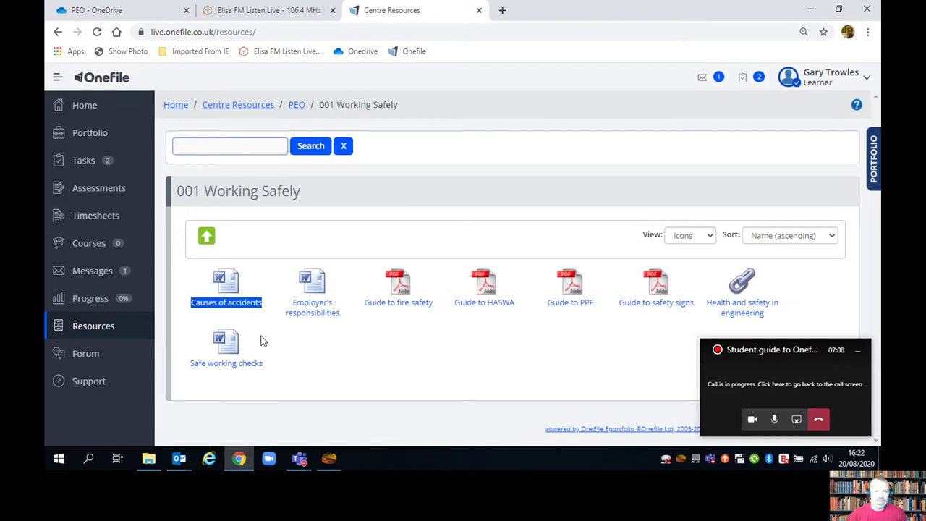
{"action": "left_click", "coordinate": [263, 341]}
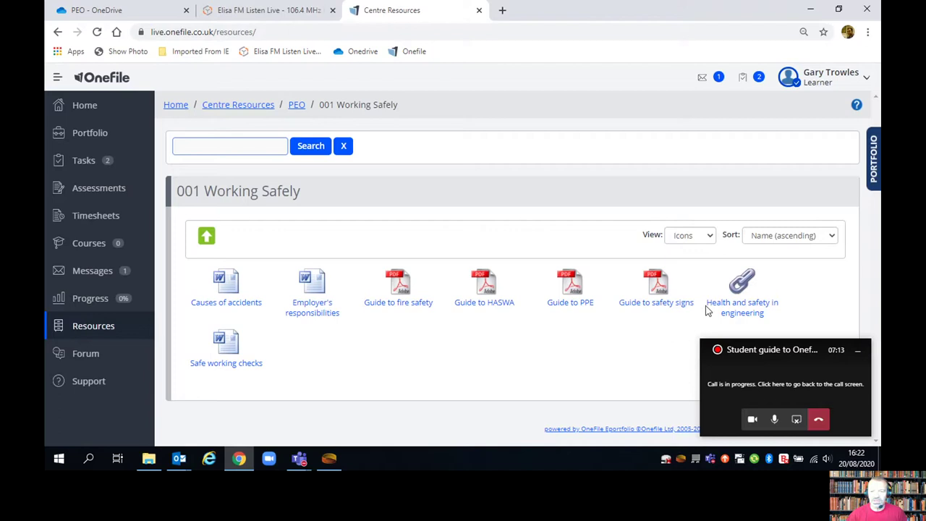
{"action": "triple_click", "coordinate": [744, 308]}
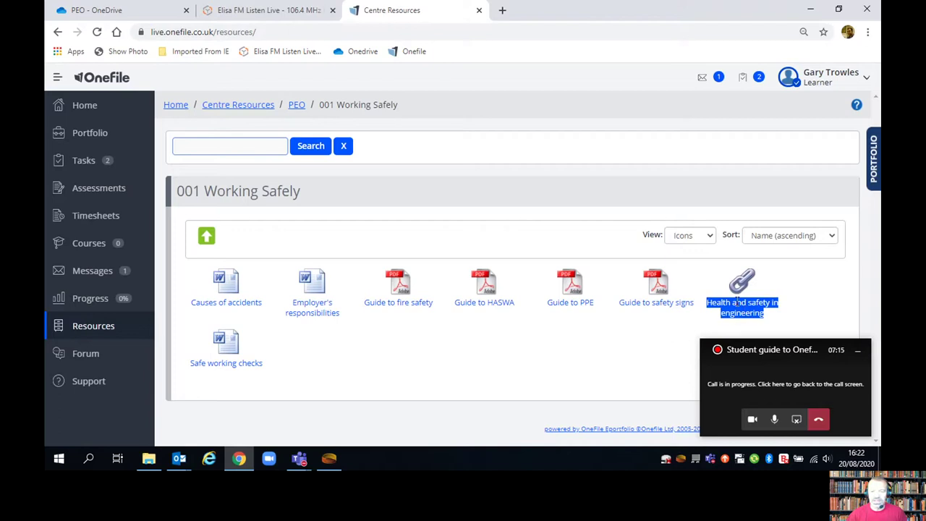
{"action": "left_click", "coordinate": [466, 343]}
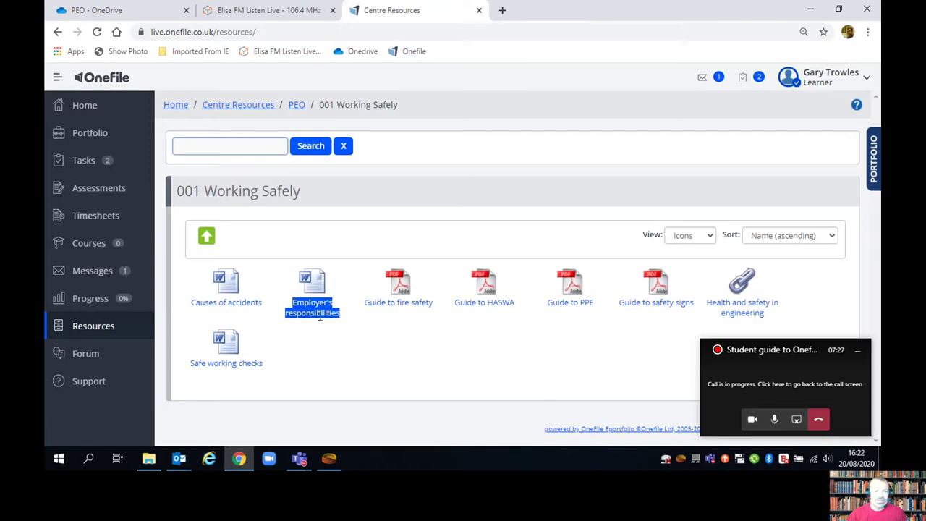
{"action": "left_click", "coordinate": [297, 253]}
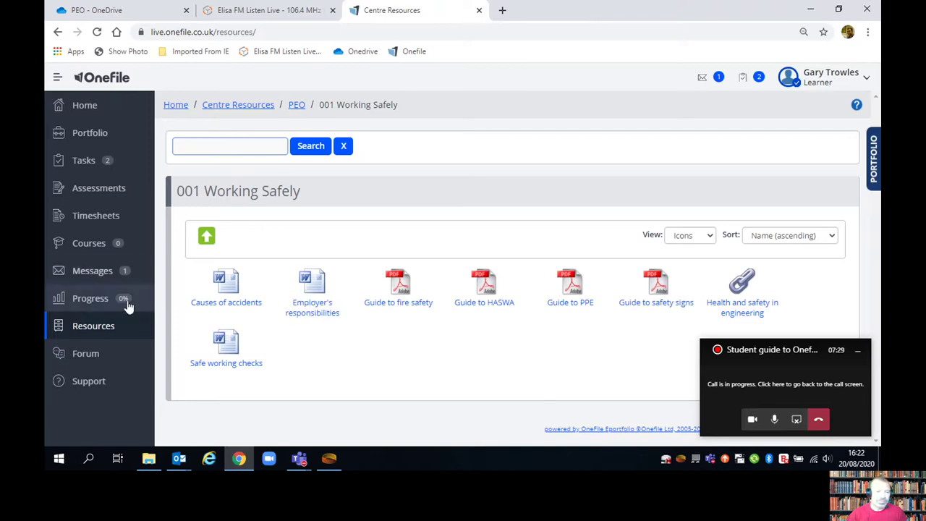
{"action": "left_click", "coordinate": [207, 238]}
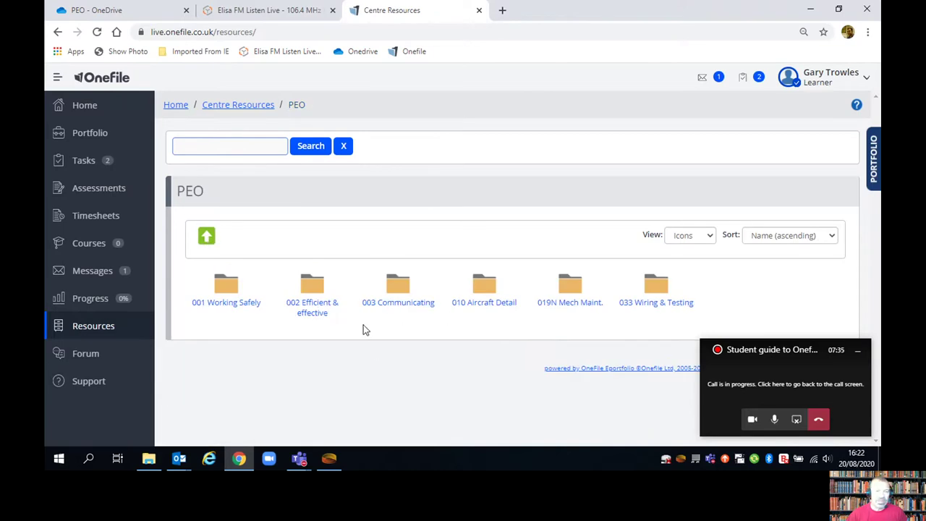
Reopen the WQ1 assessment from Tasks and scroll down to criterion [3]
{"action": "left_click", "coordinate": [87, 167]}
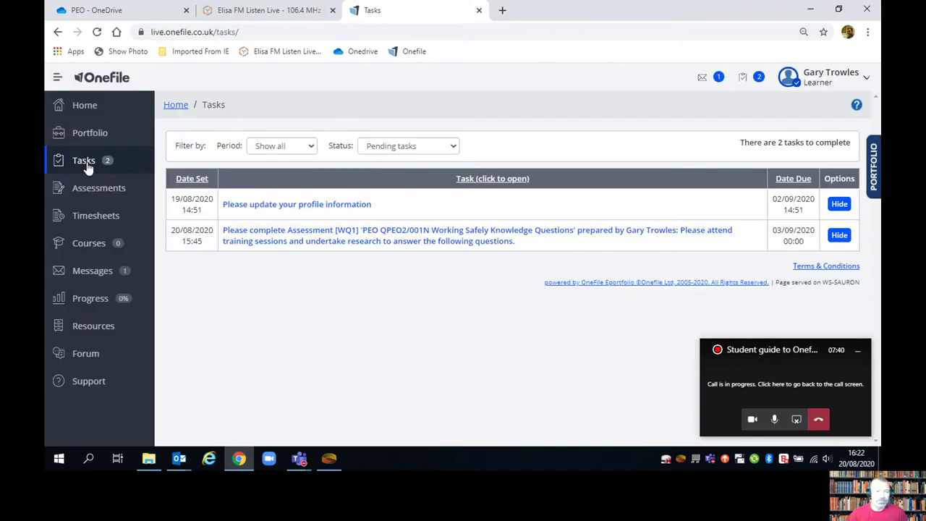
{"action": "left_click", "coordinate": [475, 245]}
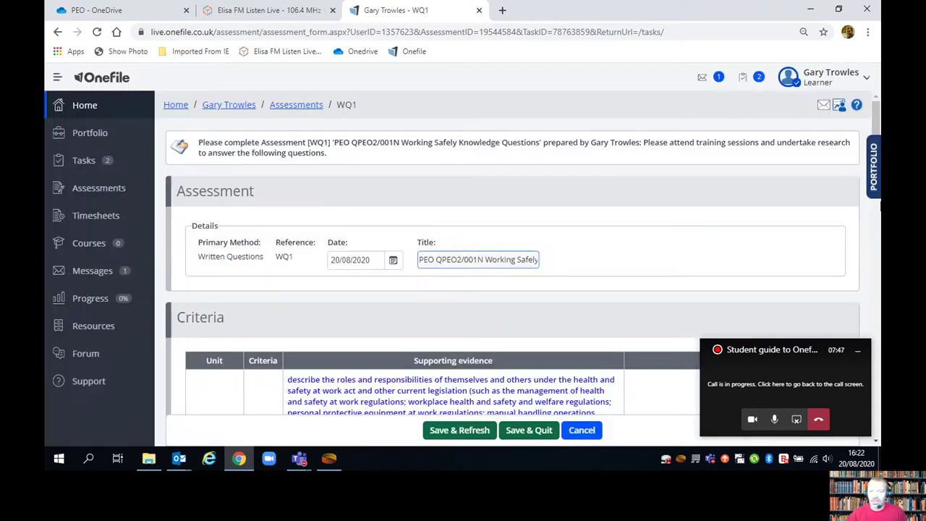
{"action": "scroll", "coordinate": [877, 129], "scroll_direction": "down", "scroll_amount": 8}
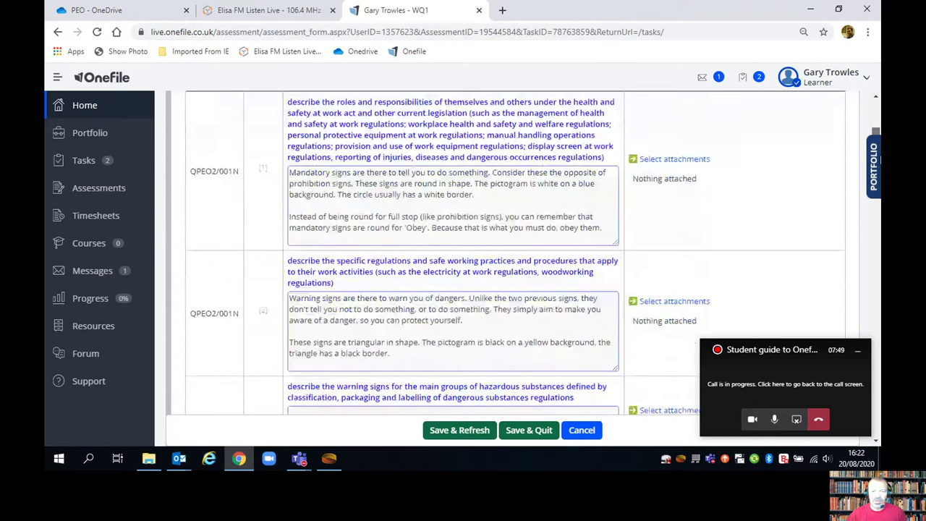
{"action": "scroll", "coordinate": [515, 253], "scroll_direction": "down", "scroll_amount": 1}
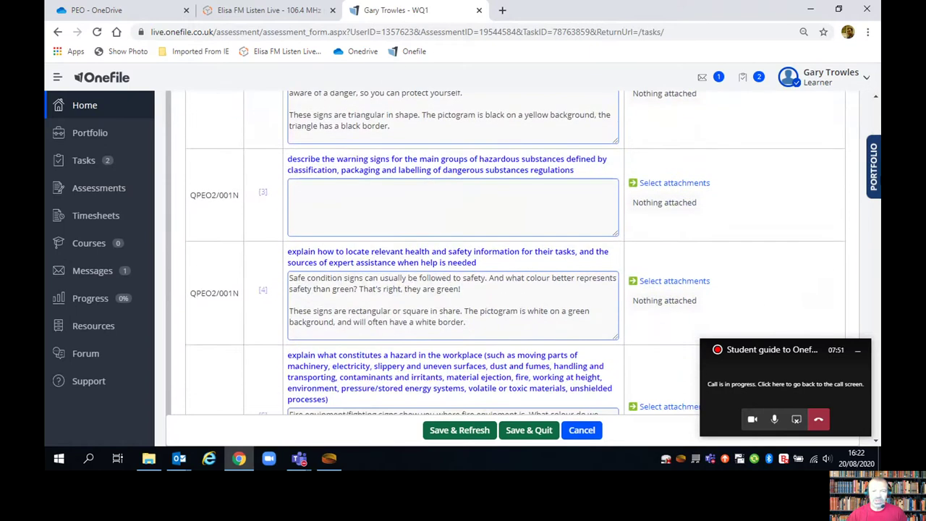
{"action": "scroll", "coordinate": [476, 158], "scroll_direction": "down", "scroll_amount": 1}
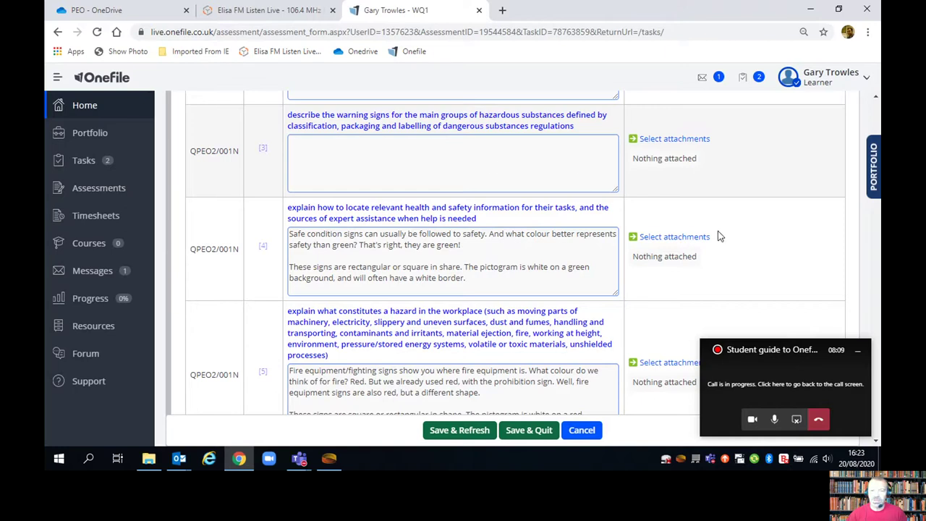
Upload Safety signs.docx from the computer as an attachment for criterion [3]
{"action": "left_click", "coordinate": [676, 144]}
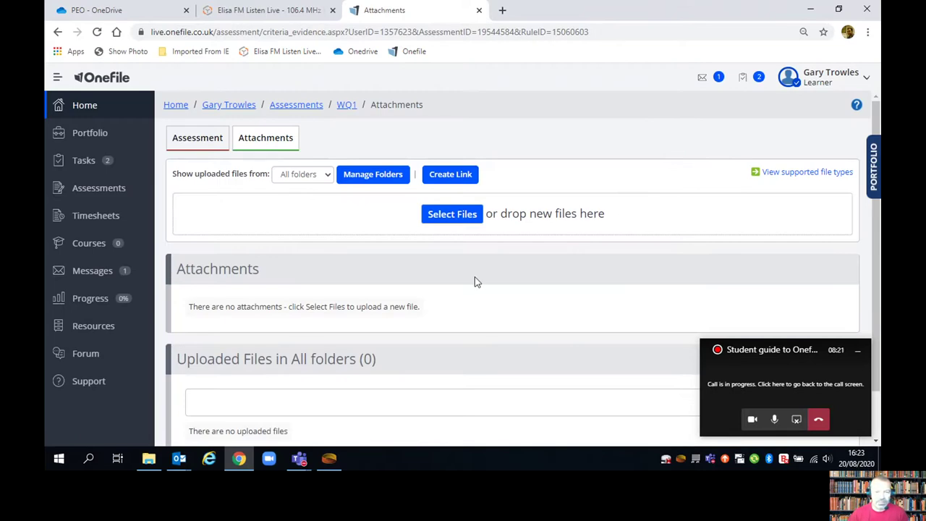
{"action": "left_click", "coordinate": [464, 215]}
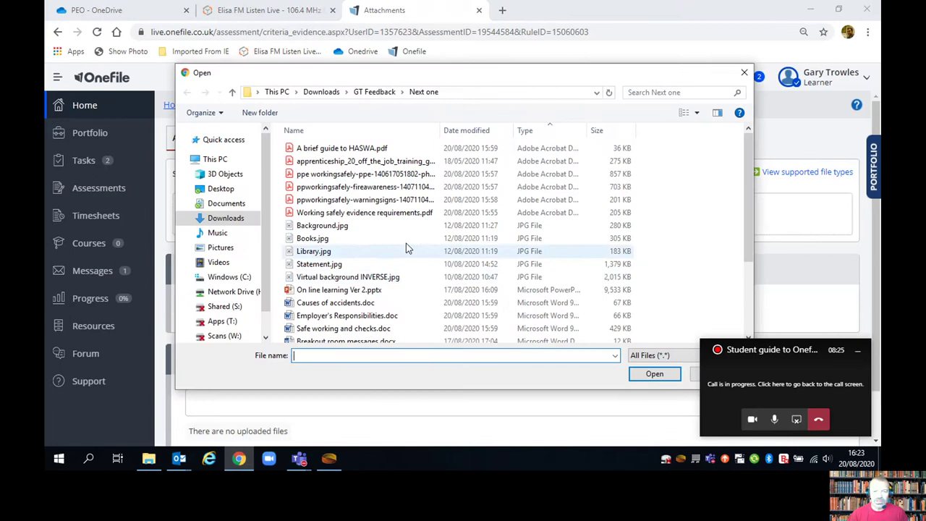
{"action": "scroll", "coordinate": [406, 245], "scroll_direction": "down", "scroll_amount": 2}
{"action": "scroll", "coordinate": [406, 246], "scroll_direction": "down", "scroll_amount": 1}
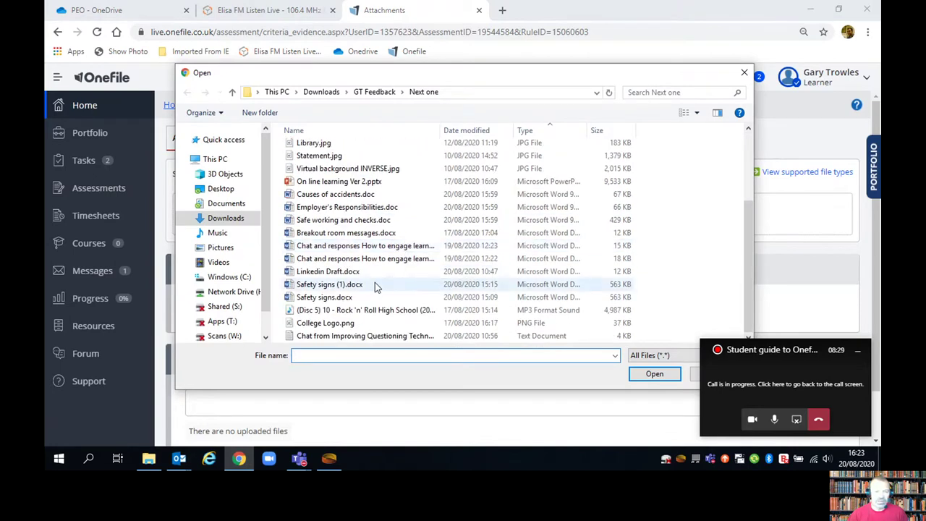
{"action": "left_click", "coordinate": [344, 298]}
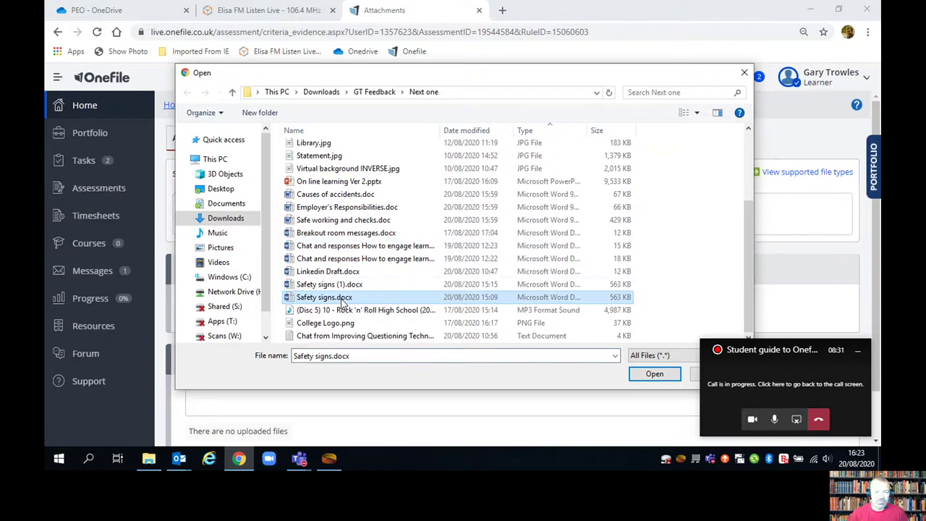
{"action": "left_click", "coordinate": [662, 375]}
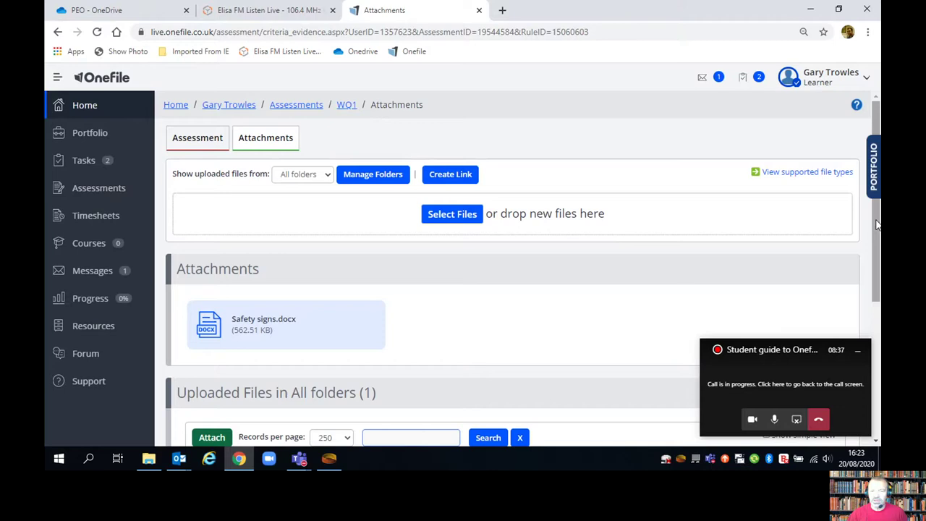
{"action": "left_click_drag", "start_coordinate": [876, 221], "coordinate": [880, 327]}
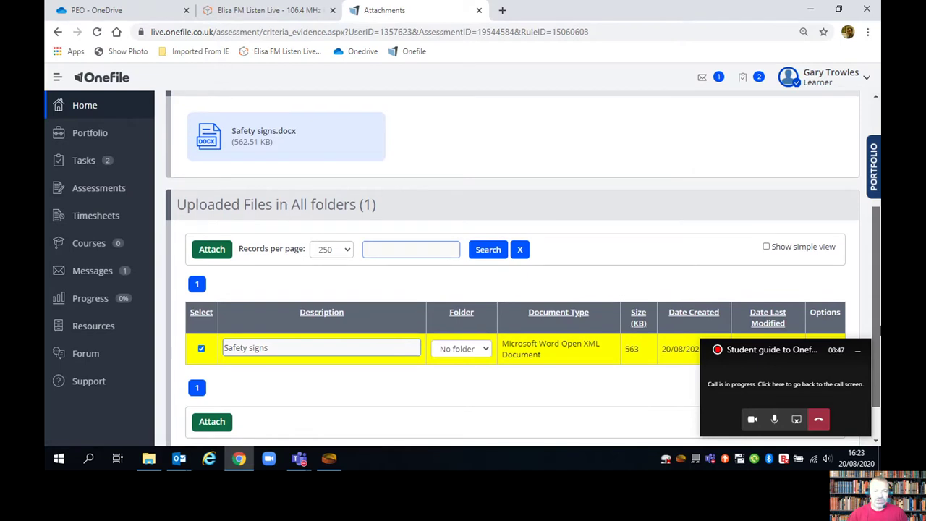
{"action": "left_click_drag", "start_coordinate": [880, 327], "coordinate": [880, 358]}
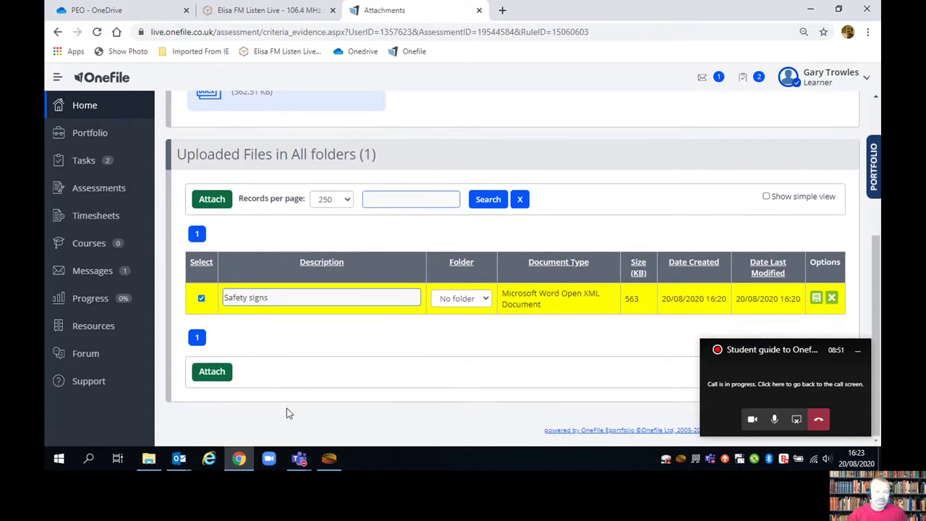
Attach Safety signs.docx to criterion [3] and answer it with 'Please see attached document'
{"action": "left_click", "coordinate": [220, 376]}
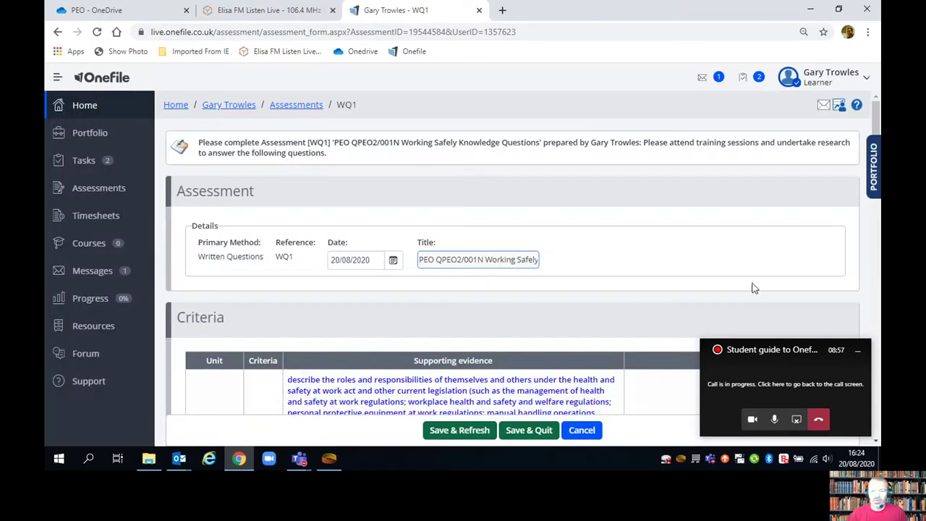
{"action": "left_click_drag", "start_coordinate": [874, 122], "coordinate": [878, 177]}
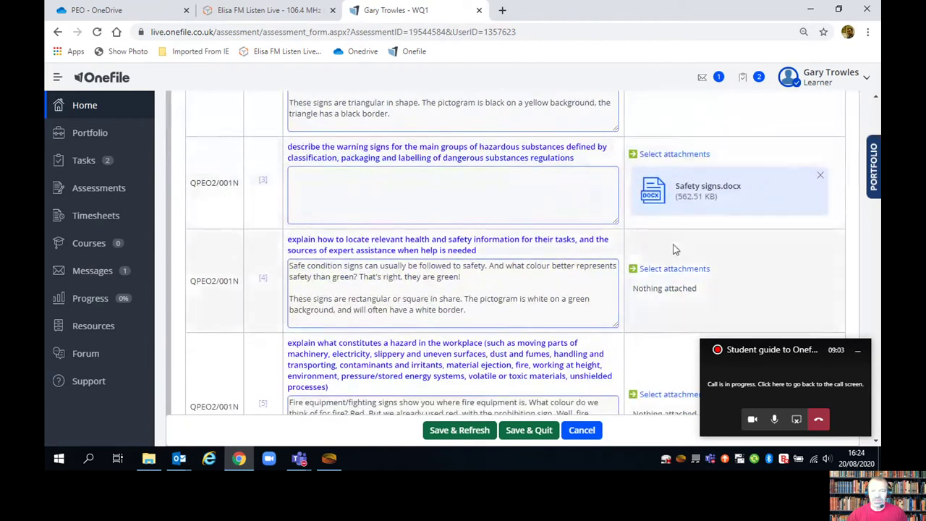
{"action": "left_click", "coordinate": [503, 191]}
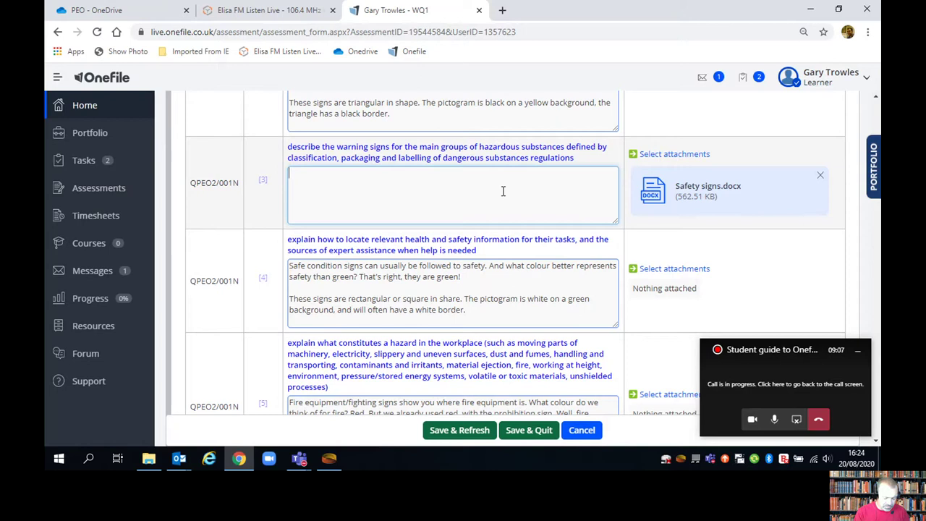
{"action": "type", "text": "Please"}
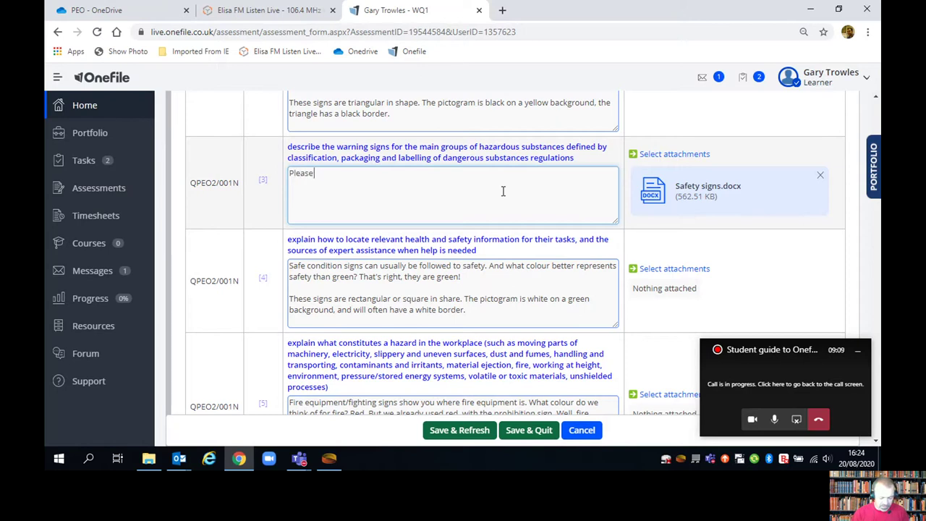
{"action": "type", "text": " see a"}
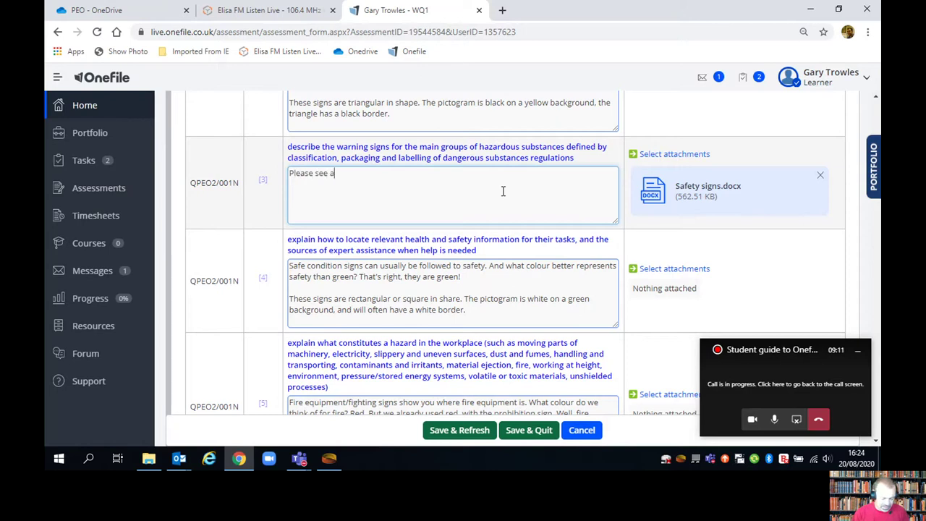
{"action": "type", "text": "ttached "}
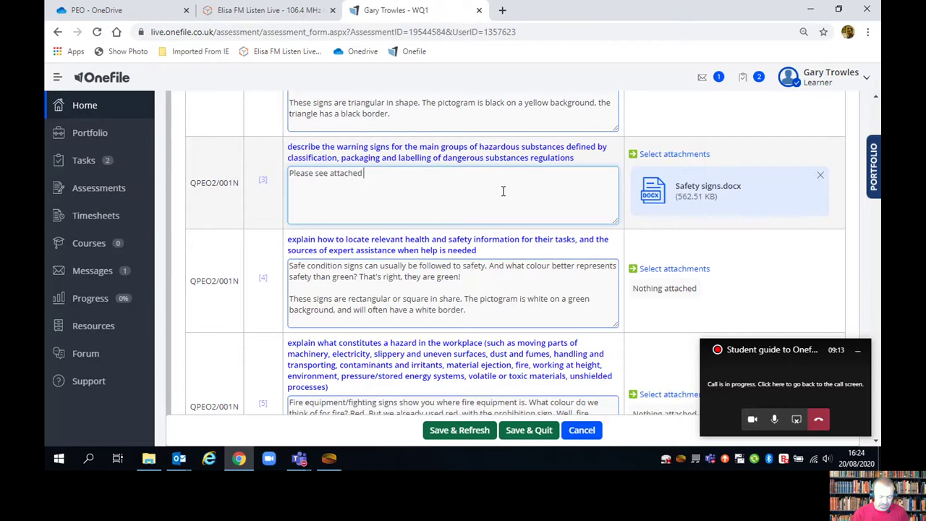
{"action": "type", "text": "document"}
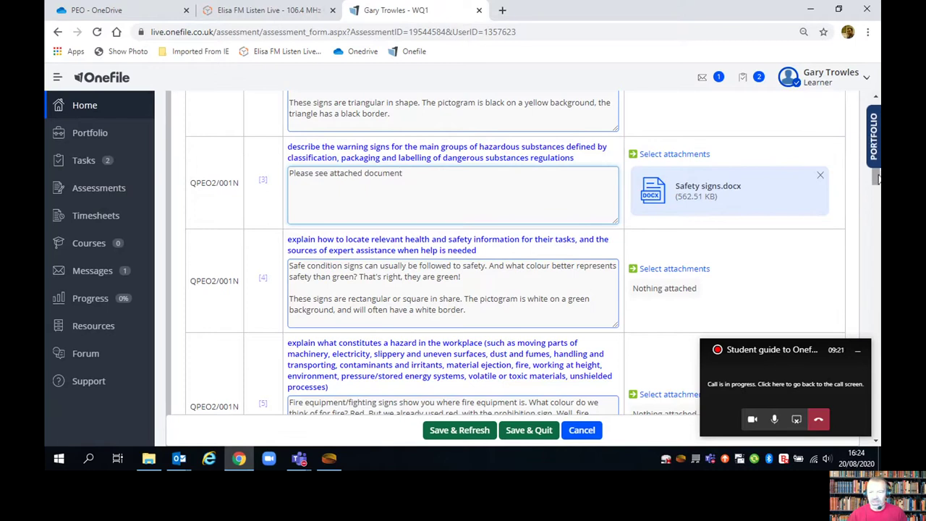
Save the WQ1 form without signing and confirm leaving the unsigned page
{"action": "left_click_drag", "start_coordinate": [878, 180], "coordinate": [852, 353]}
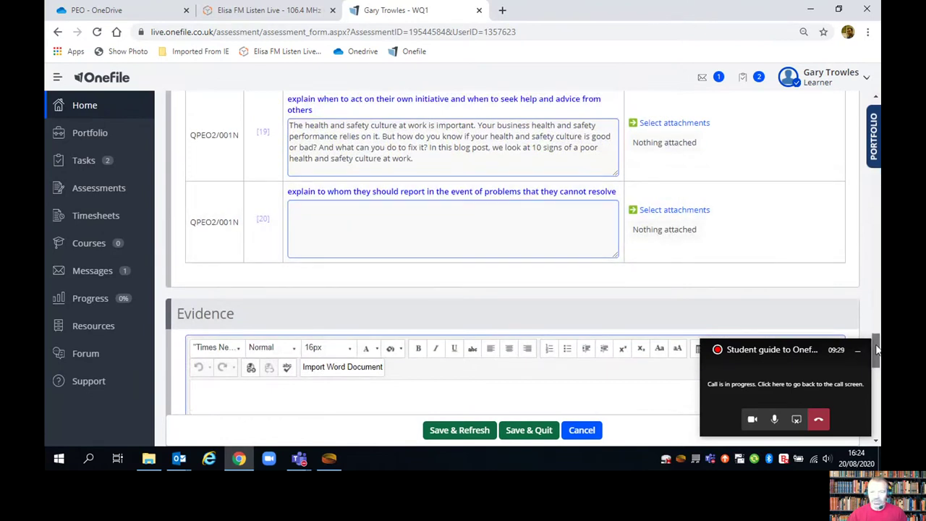
{"action": "left_click_drag", "start_coordinate": [876, 350], "coordinate": [875, 415]}
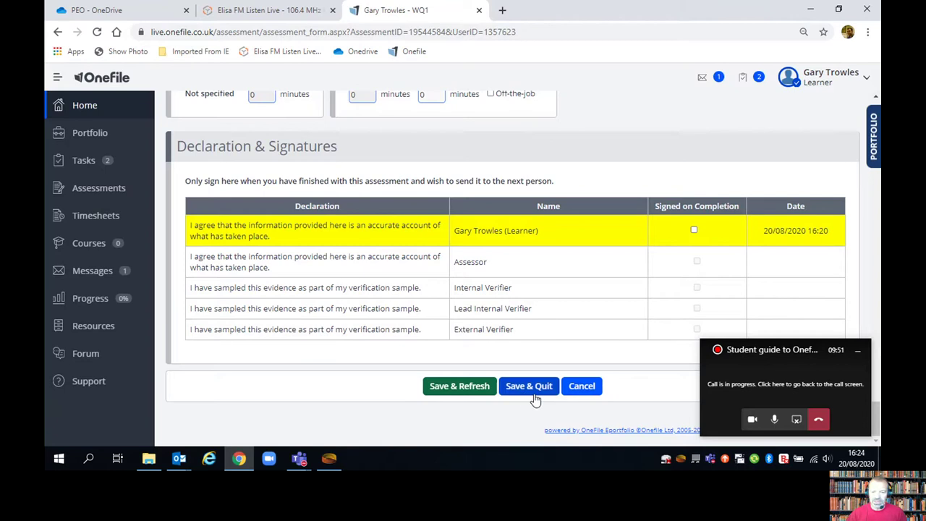
{"action": "left_click", "coordinate": [531, 389]}
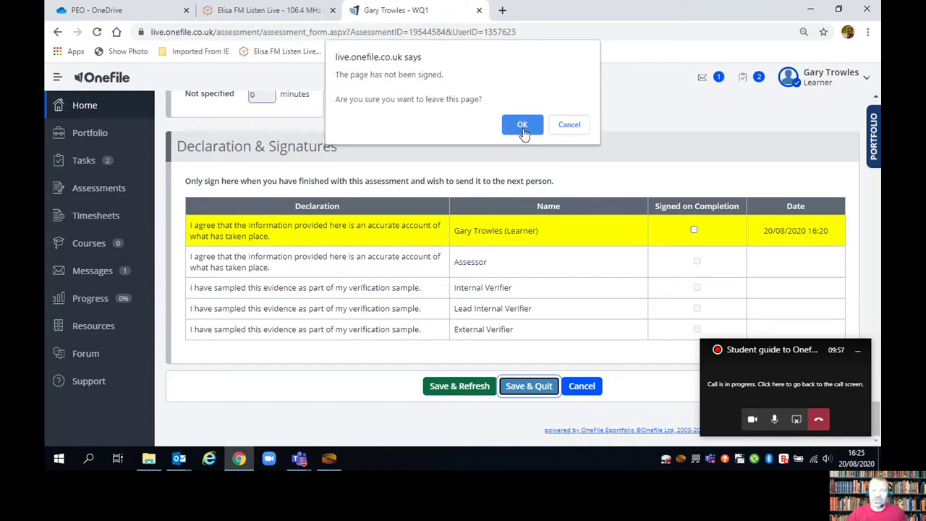
{"action": "left_click", "coordinate": [522, 127]}
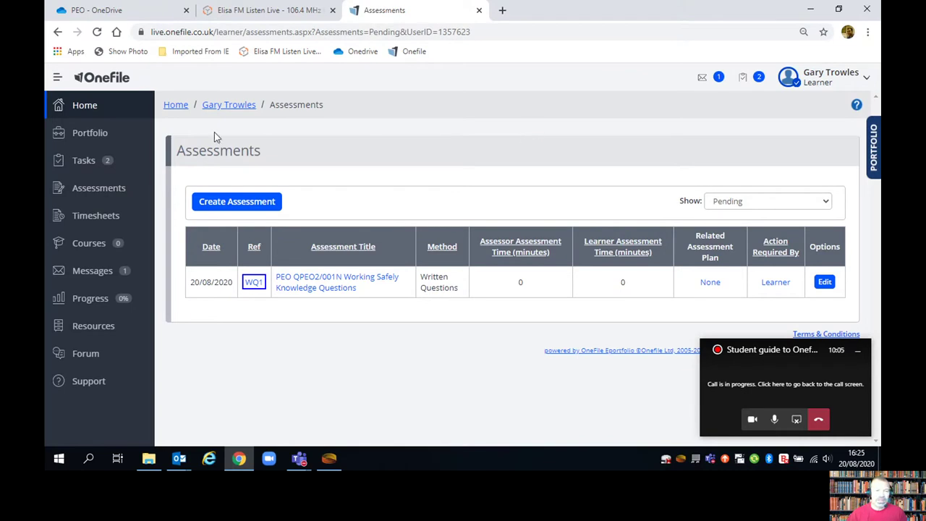
Reopen the WQ1 assessment from Tasks and scroll down to the blank question [20]
{"action": "left_click", "coordinate": [85, 161]}
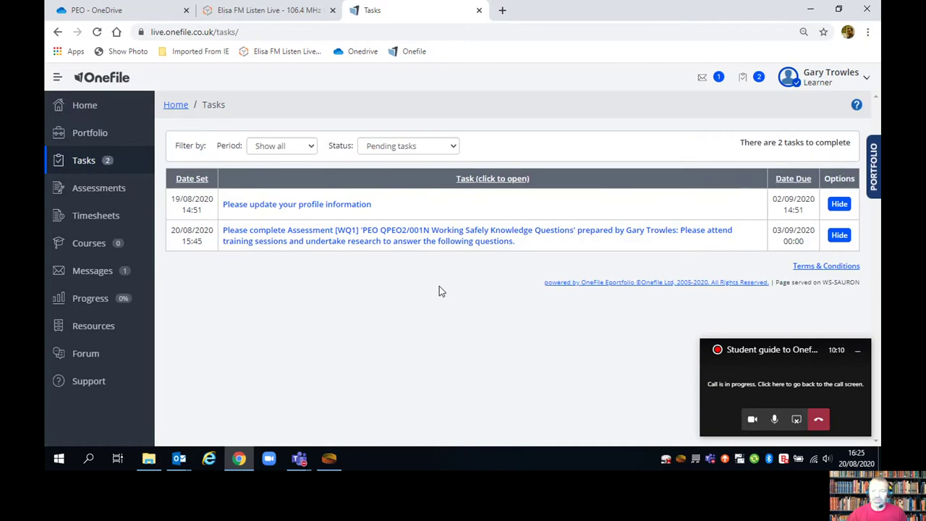
{"action": "left_click", "coordinate": [447, 243]}
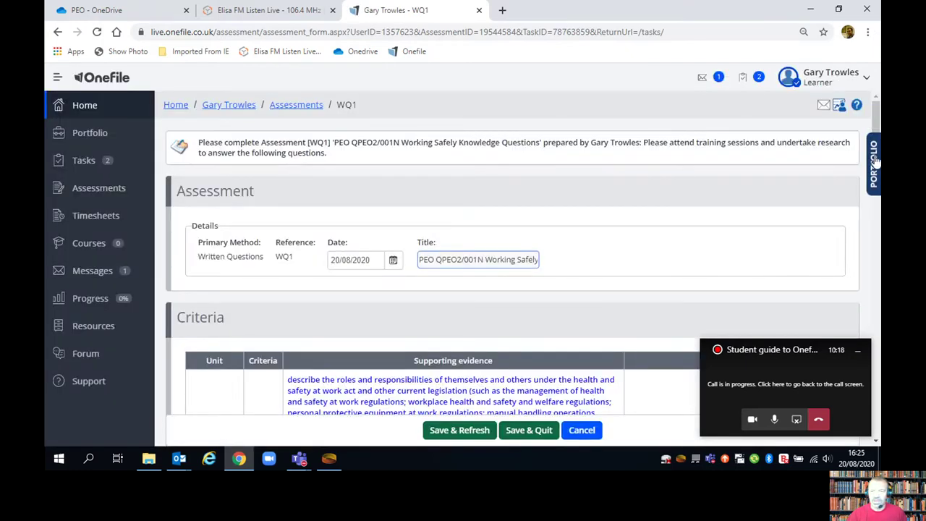
{"action": "left_click_drag", "start_coordinate": [874, 127], "coordinate": [876, 341]}
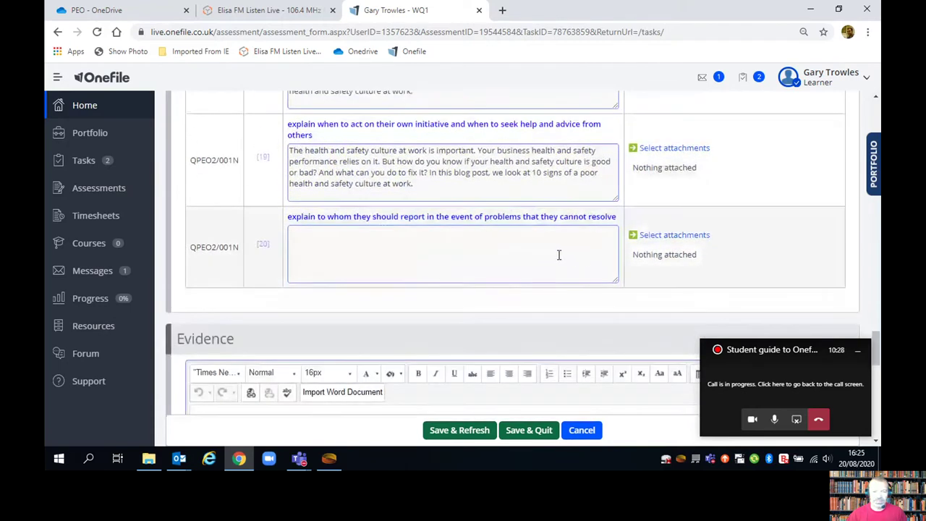
Answer question 20 with 'I should report to the workshop supervisor, technician or my teacher.'
{"action": "left_click", "coordinate": [558, 255]}
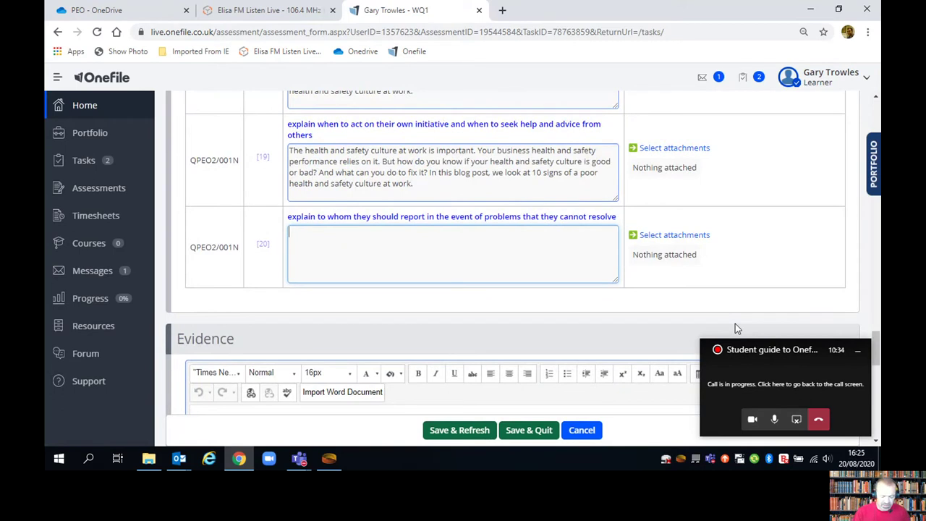
{"action": "type", "text": "I s"}
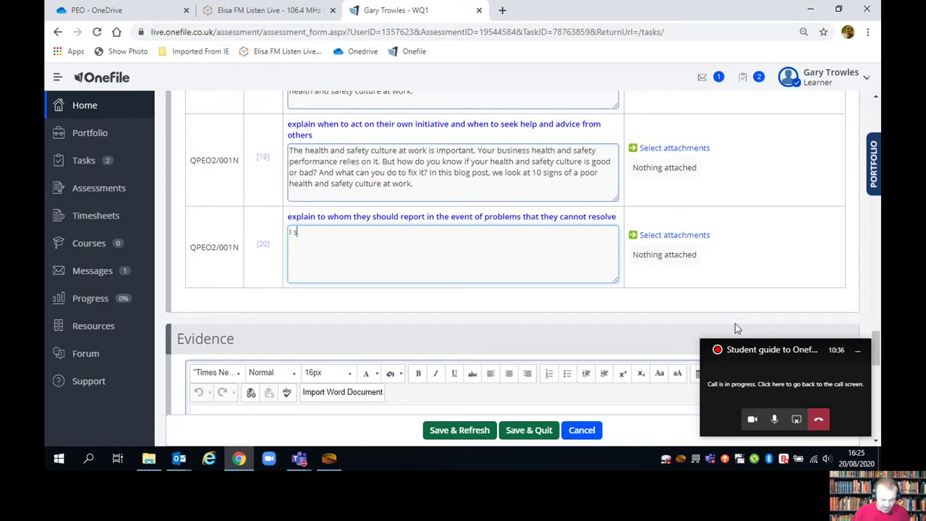
{"action": "type", "text": "hould re"}
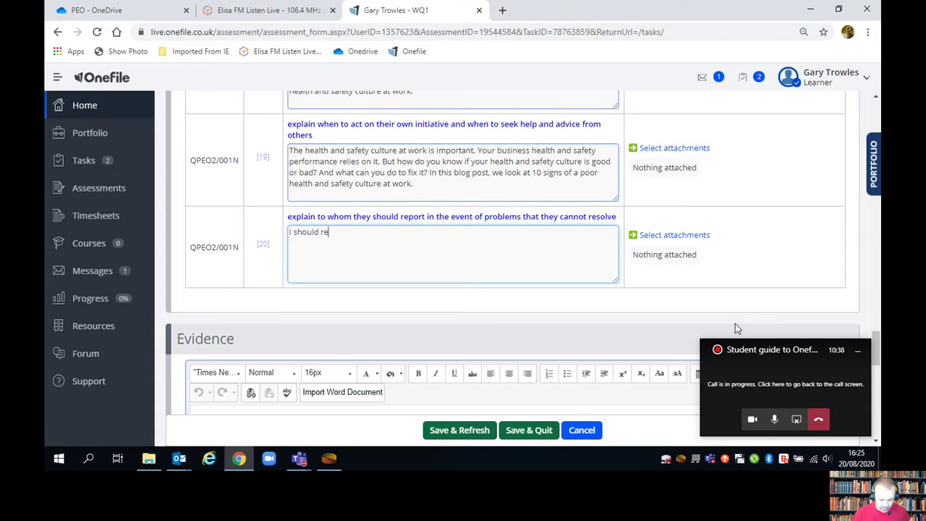
{"action": "type", "text": "port to the"}
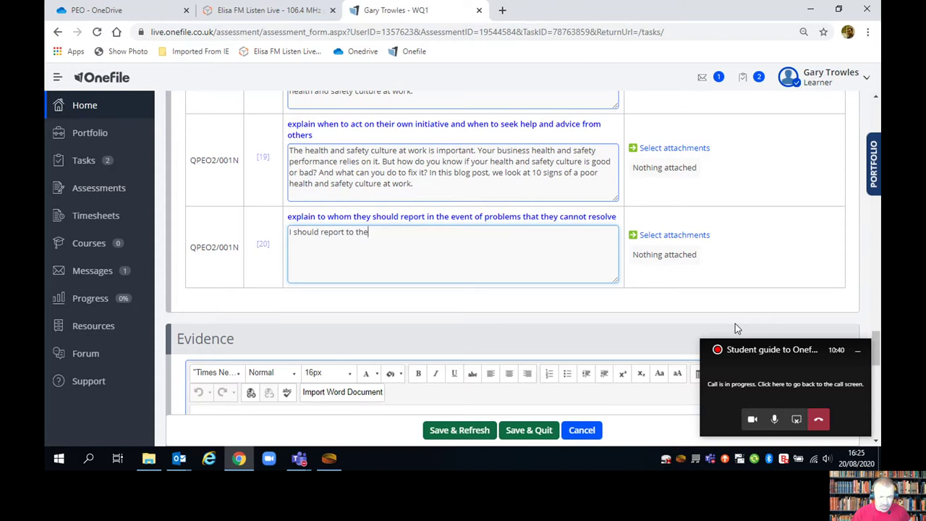
{"action": "type", "text": " works"}
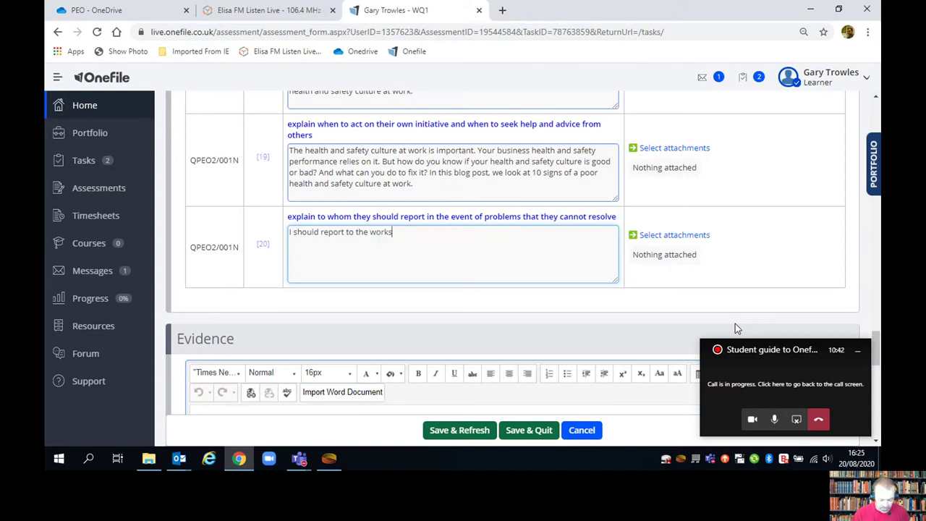
{"action": "type", "text": "hop su"}
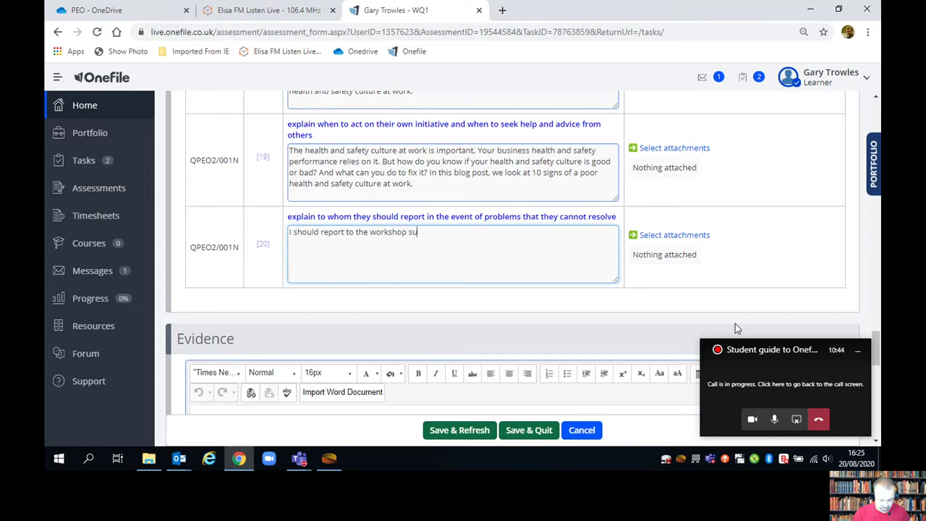
{"action": "type", "text": "pervisor."}
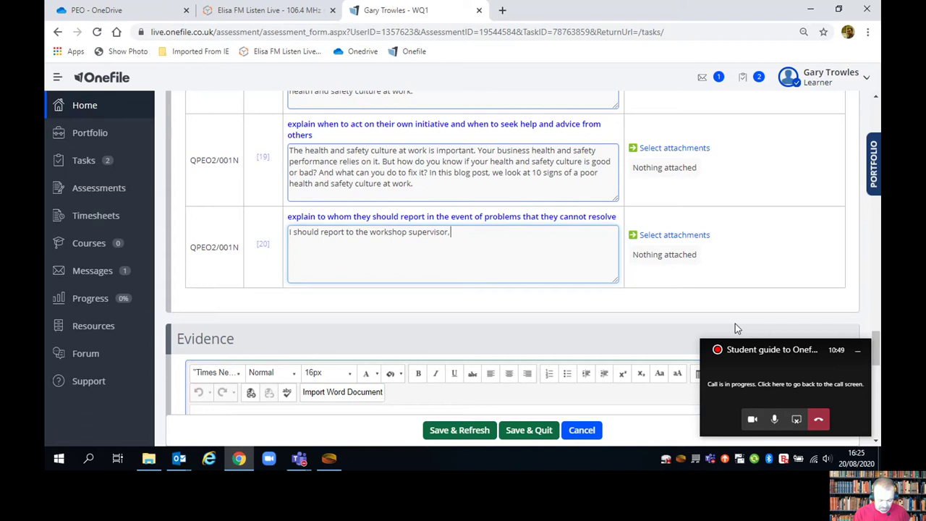
{"action": "key", "text": "BackSpace"}
{"action": "type", "text": ", technician"}
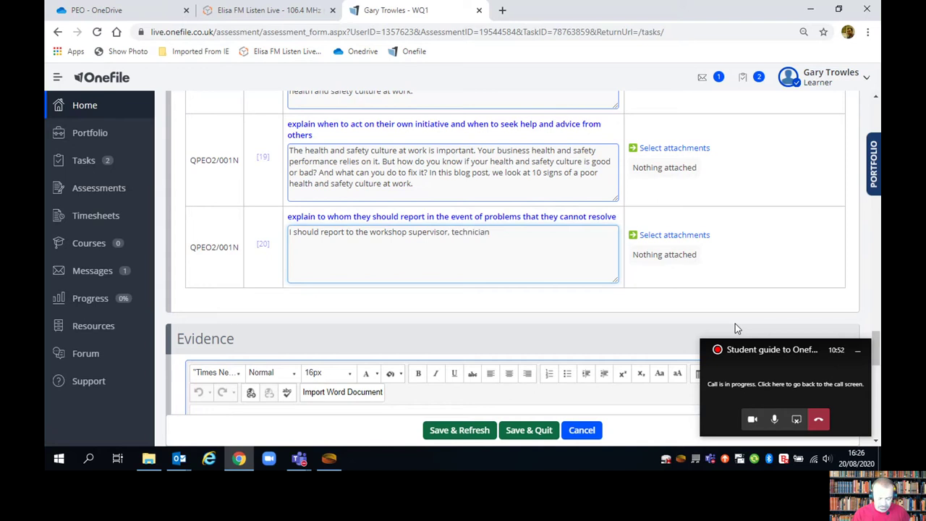
{"action": "type", "text": " or my teacher."}
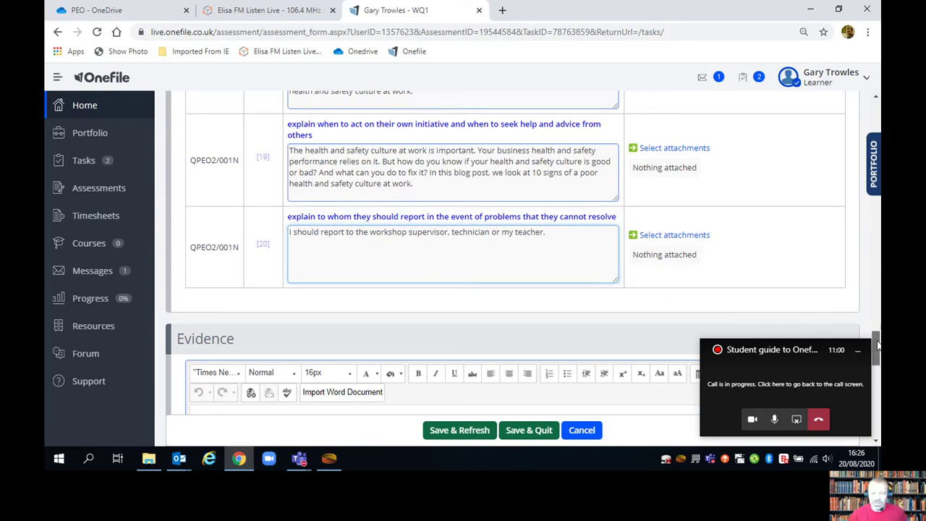
Record 150 minutes of learner time in the Timesheet and tick the learner's Signed on Completion box
{"action": "left_click_drag", "start_coordinate": [876, 340], "coordinate": [877, 415]}
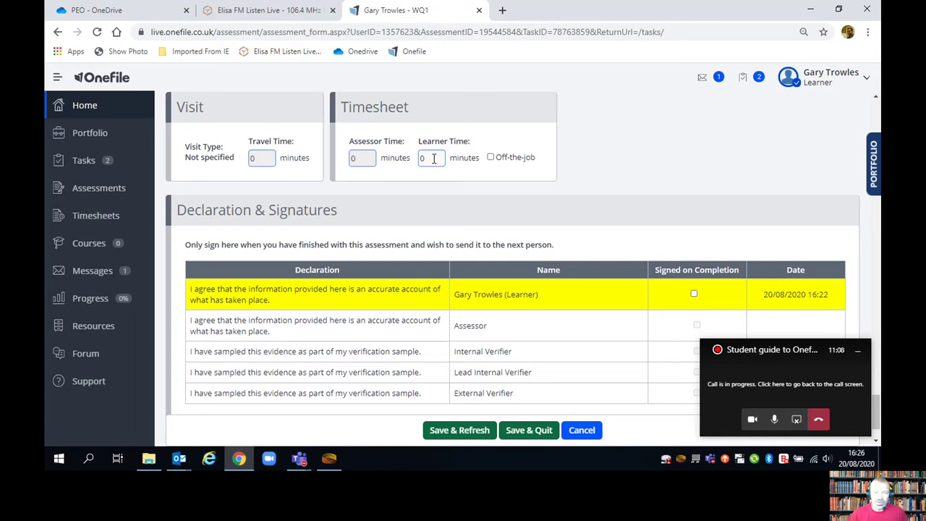
{"action": "left_click", "coordinate": [434, 158]}
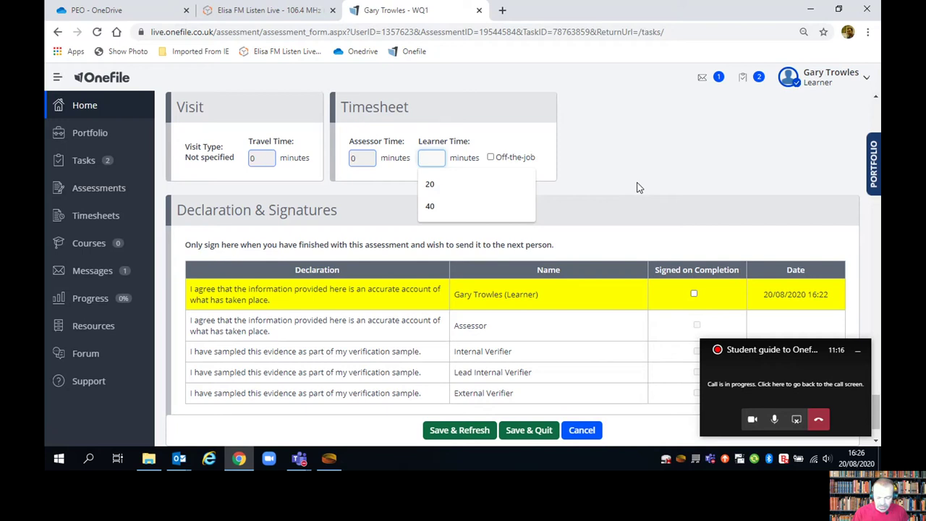
{"action": "key", "text": "Escape"}
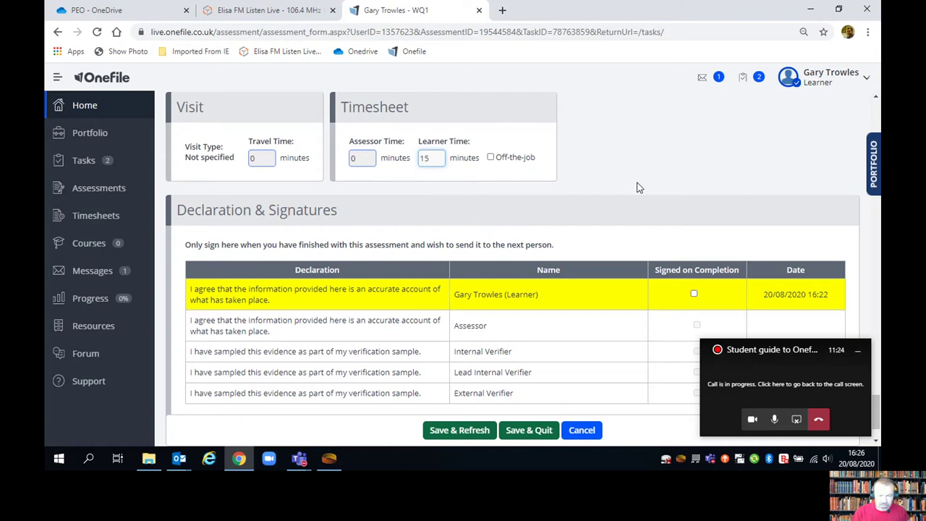
{"action": "type", "text": "0"}
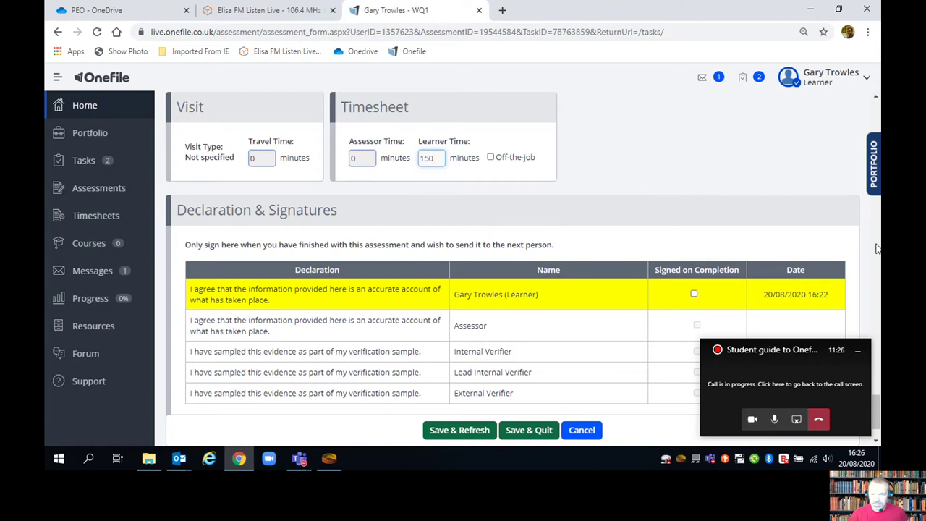
{"action": "scroll", "coordinate": [848, 252], "scroll_direction": "down", "scroll_amount": 2}
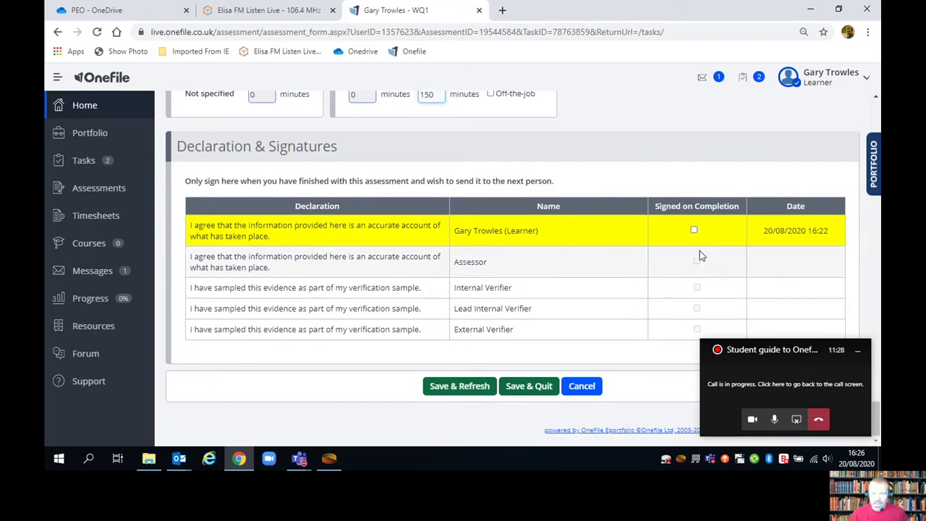
{"action": "left_click", "coordinate": [694, 231]}
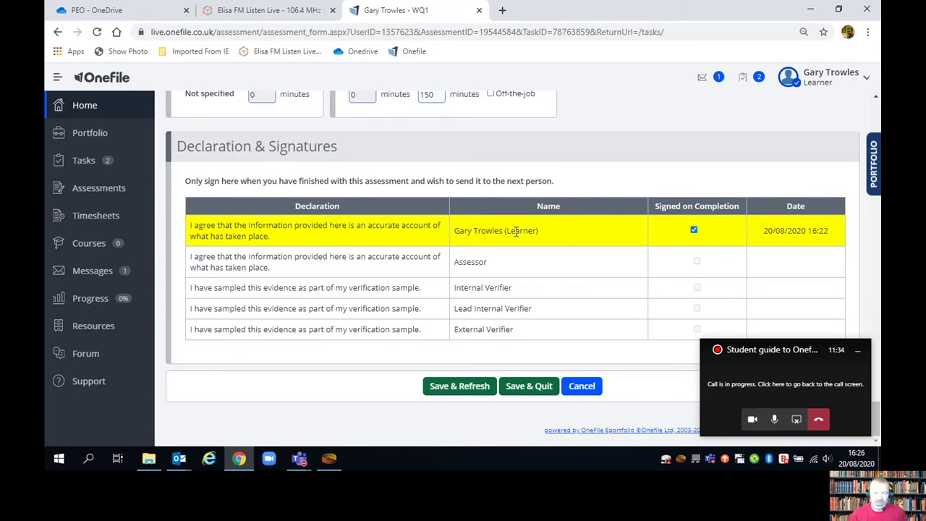
Submit WQ1 with Save & Quit, then log out of the learner account and the Keychain
{"action": "left_click", "coordinate": [531, 389]}
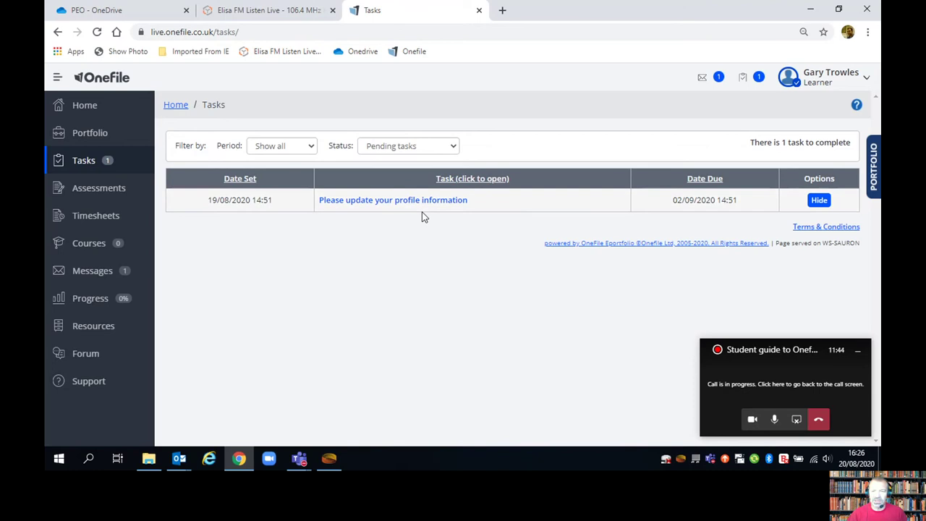
{"action": "left_click", "coordinate": [868, 80]}
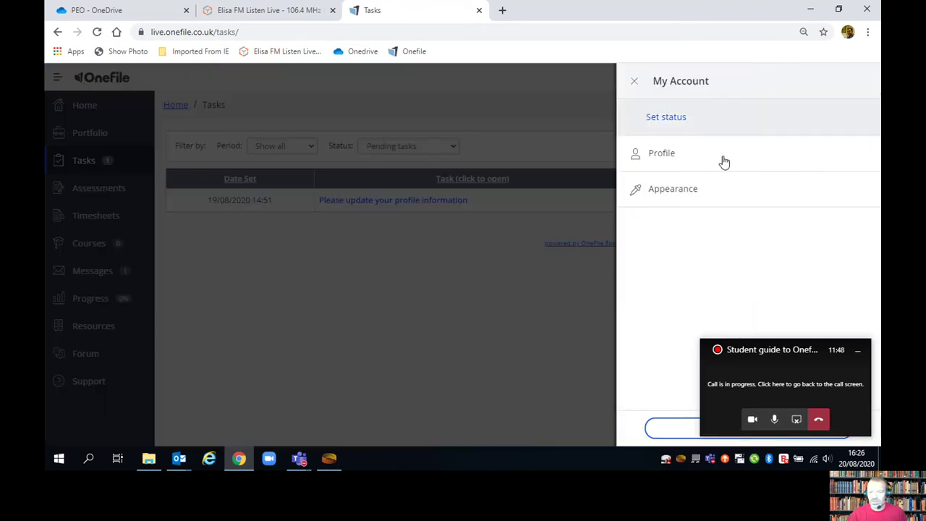
{"action": "left_click", "coordinate": [672, 432]}
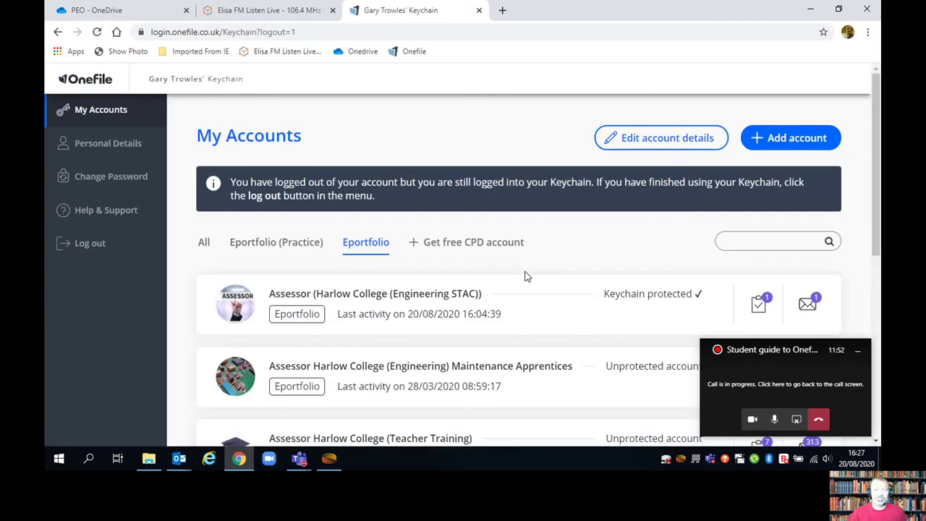
{"action": "left_click", "coordinate": [101, 244]}
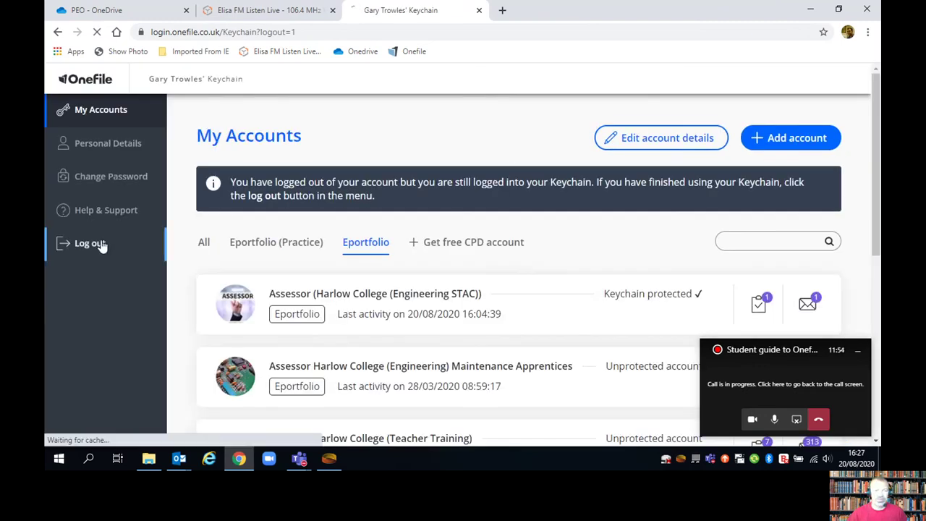